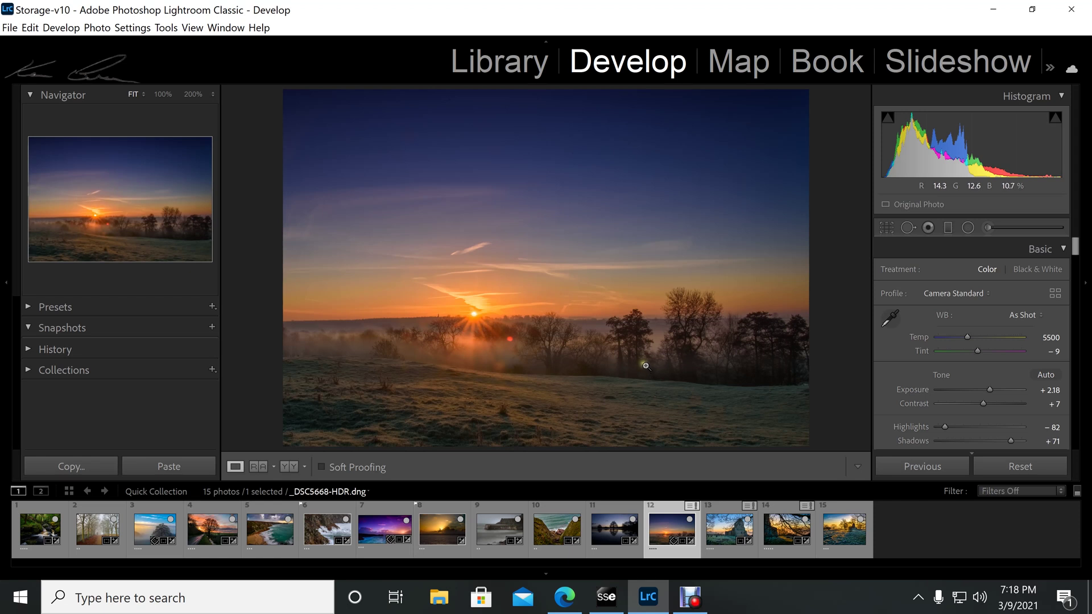
- Crop the sunset photo so the horizon sits on the upper rule-of-thirds line with plenty of foreground
left_click(642, 360)
left_click(887, 228)
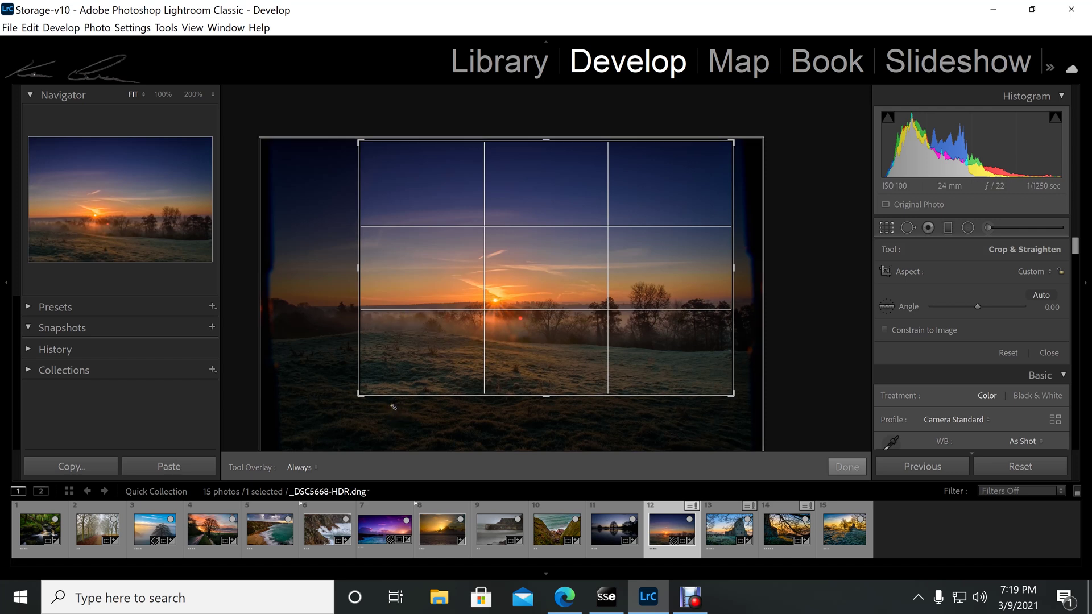
left_click_drag(361, 396, 321, 440)
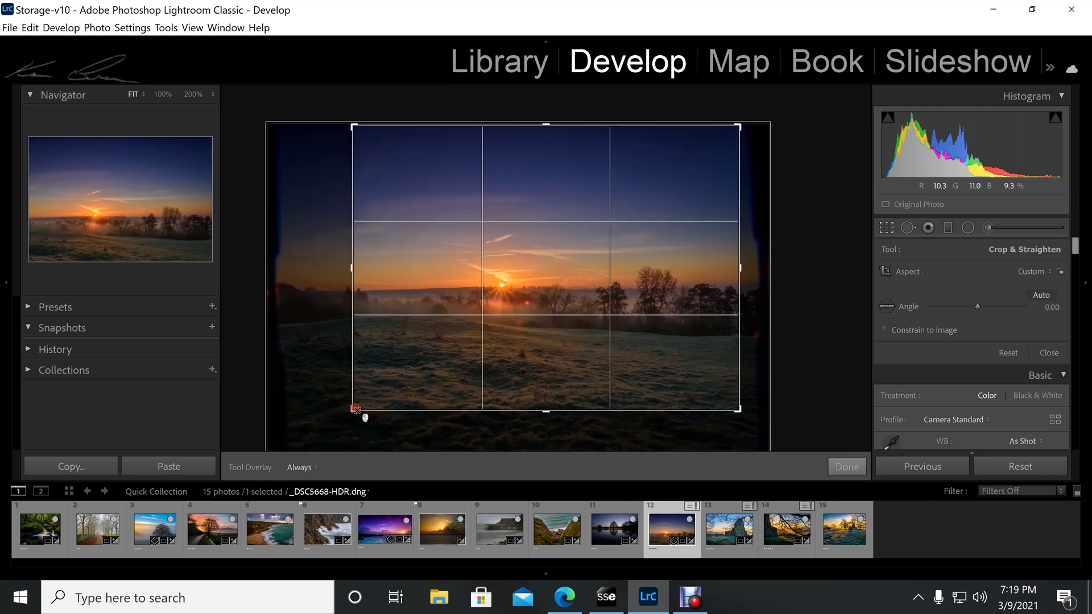
left_click_drag(364, 122, 364, 178)
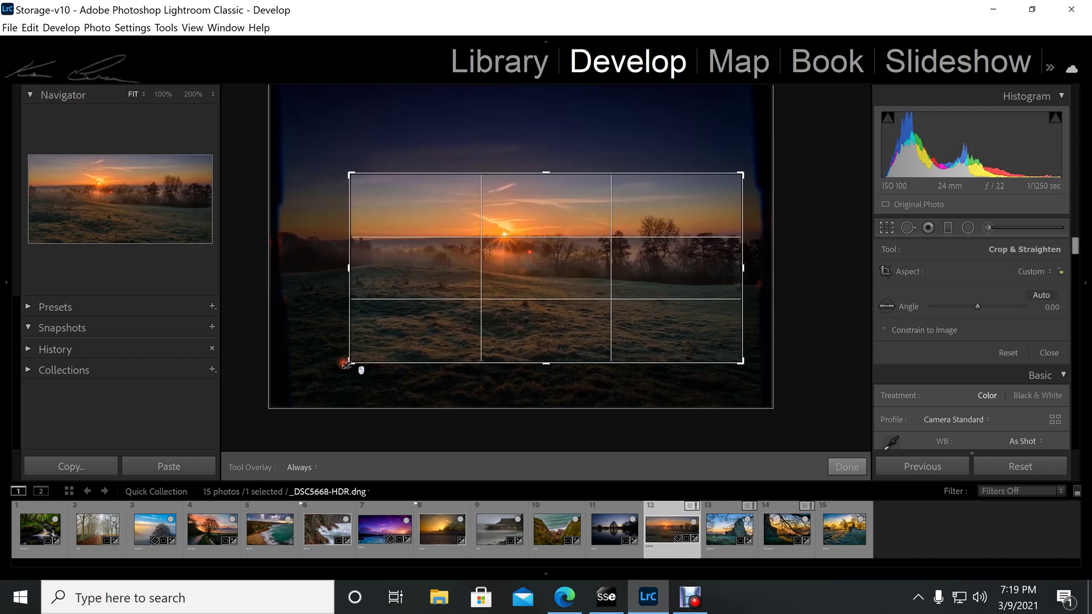
left_click_drag(585, 157, 626, 146)
mouse_move(607, 227)
left_mouse_down()
mouse_move(641, 227)
mouse_move(587, 222)
mouse_move(594, 229)
left_mouse_up()
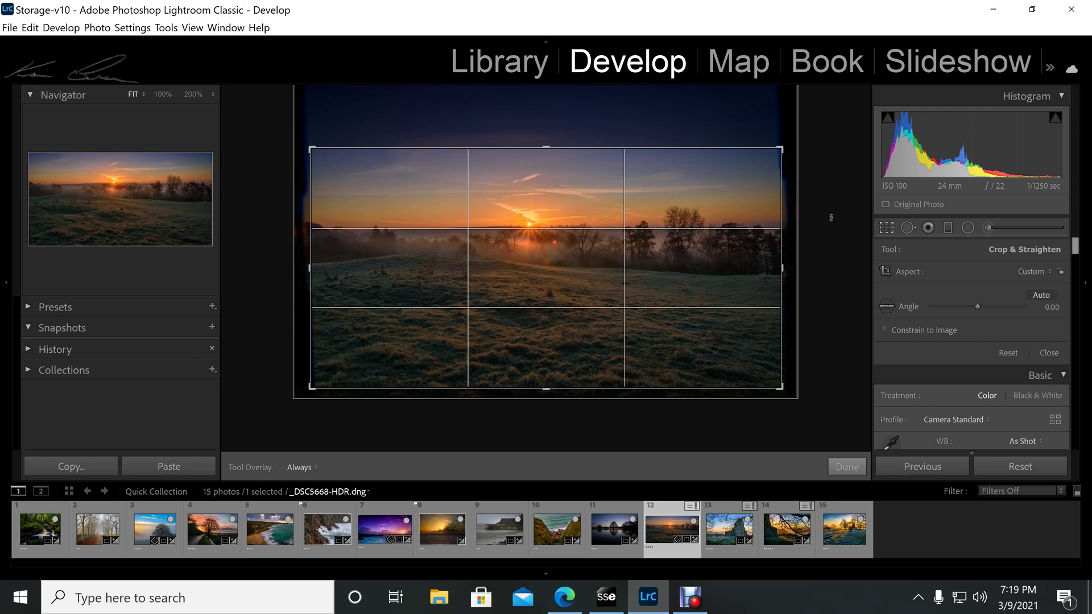
- Extend the crop's upper edge into the sky to centre the horizon, checking it with the diagonal and centre overlays
key("o")
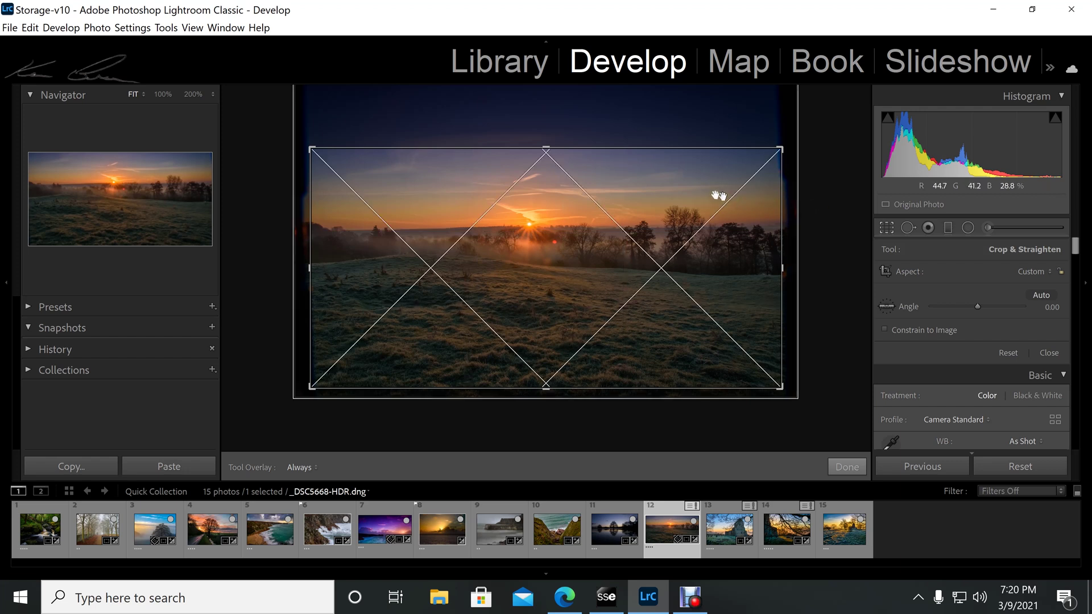
left_click_drag(617, 150, 614, 105)
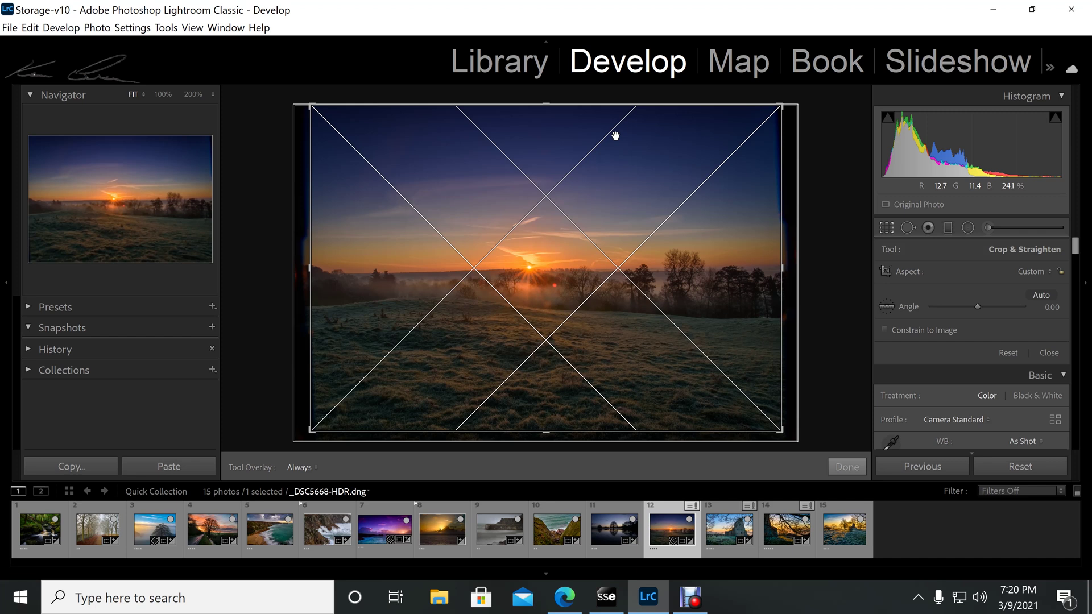
key("o")
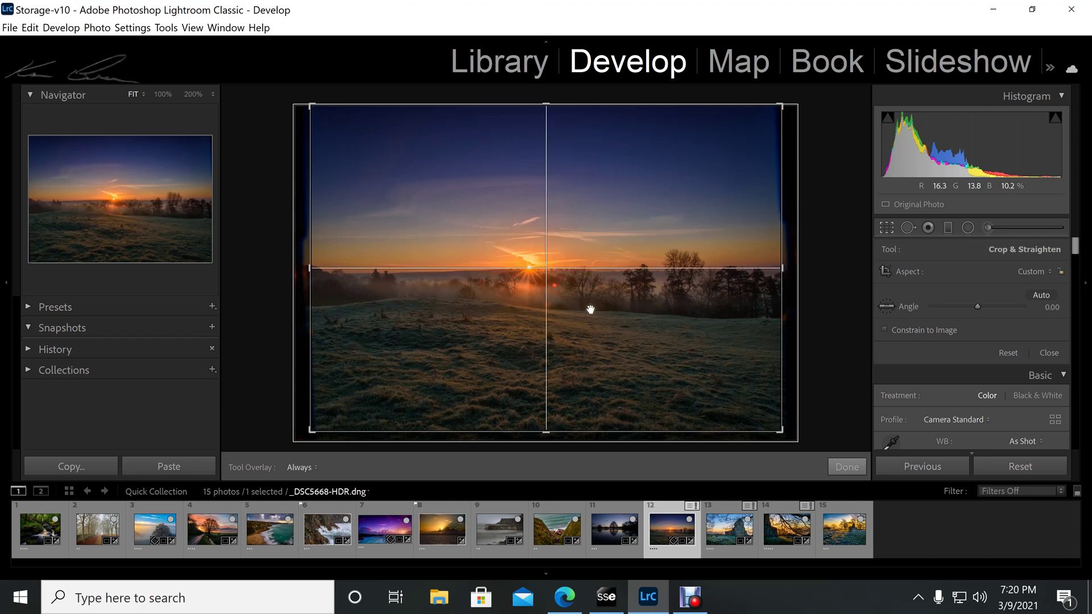
- Show the triangle overlay, tighten the crop from its lower-left corner so the sun meets the guide intersection, and apply it
key("o")
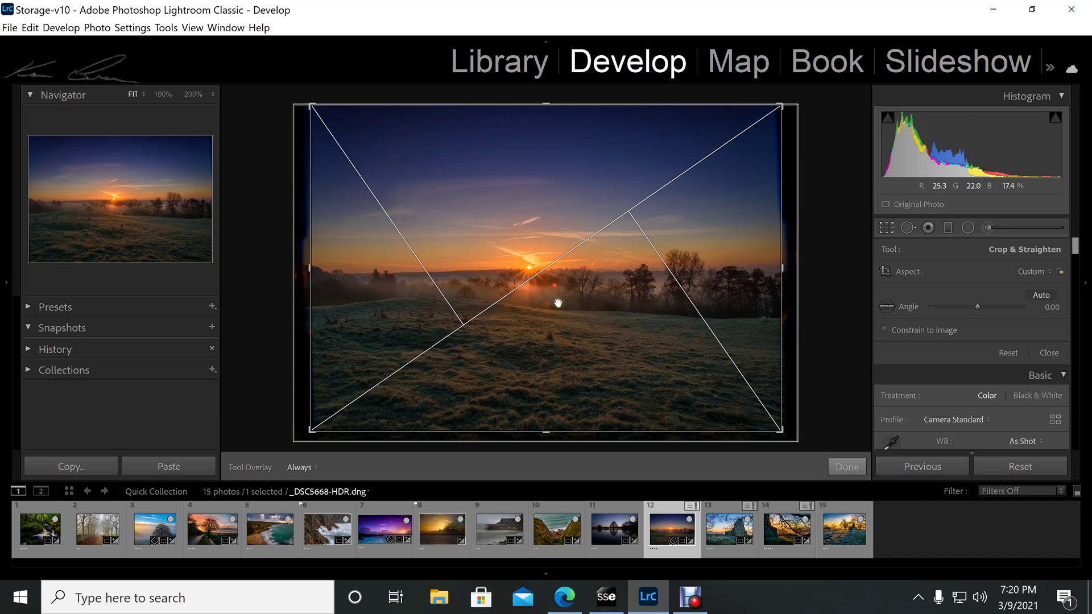
left_click_drag(314, 428, 367, 390)
left_click(851, 462)
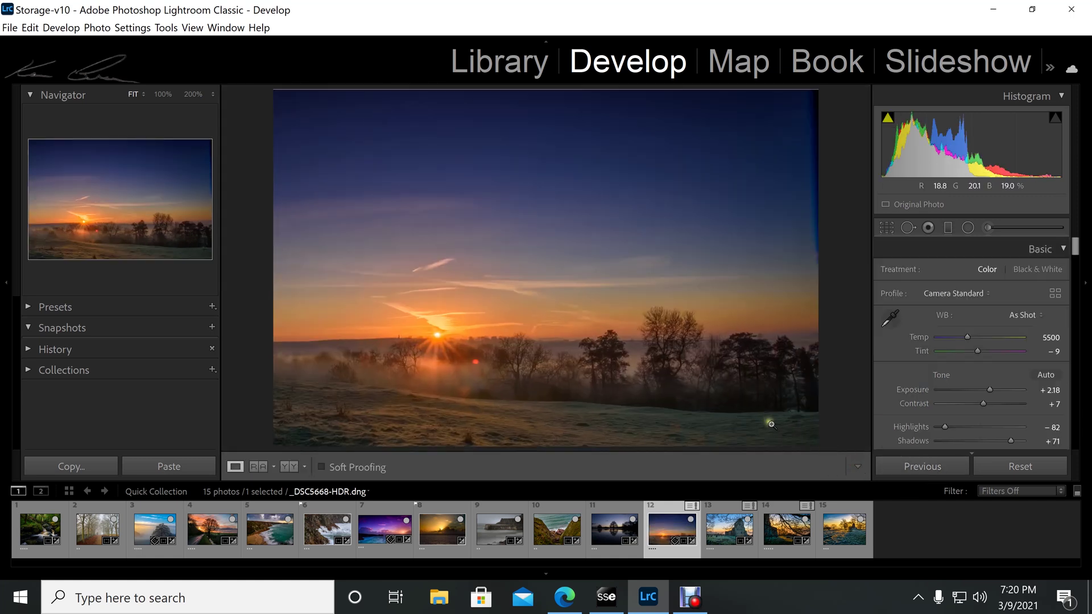
- Reopen the crop, cycle the overlays to the golden ratio grid, and enlarge the crop to bring the sun near its lower-left intersection
left_click(885, 227)
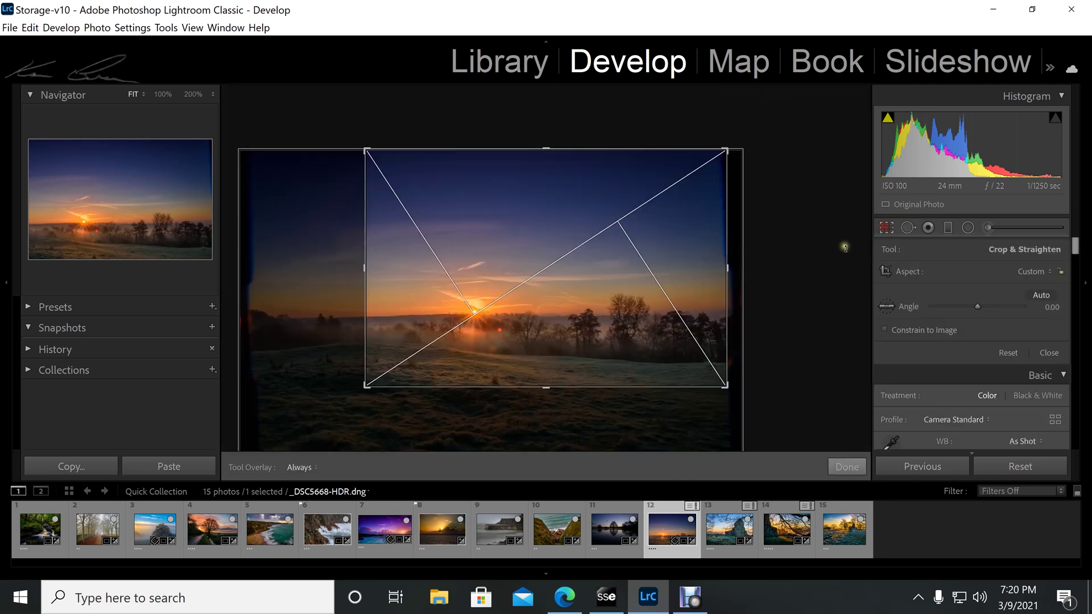
key("o")
key("o")
key("o")
key("o")
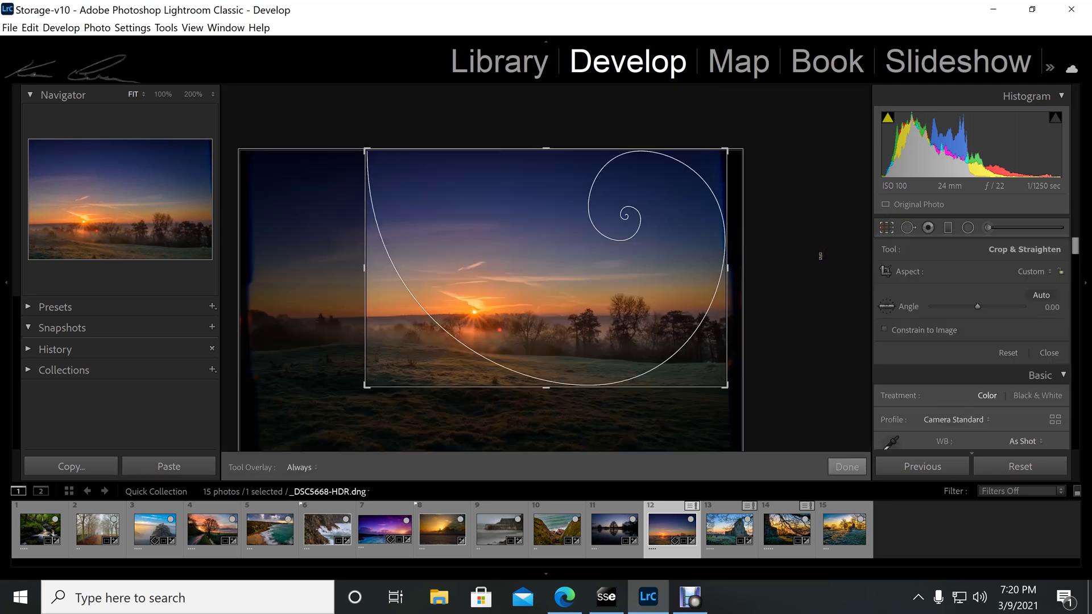
key("o")
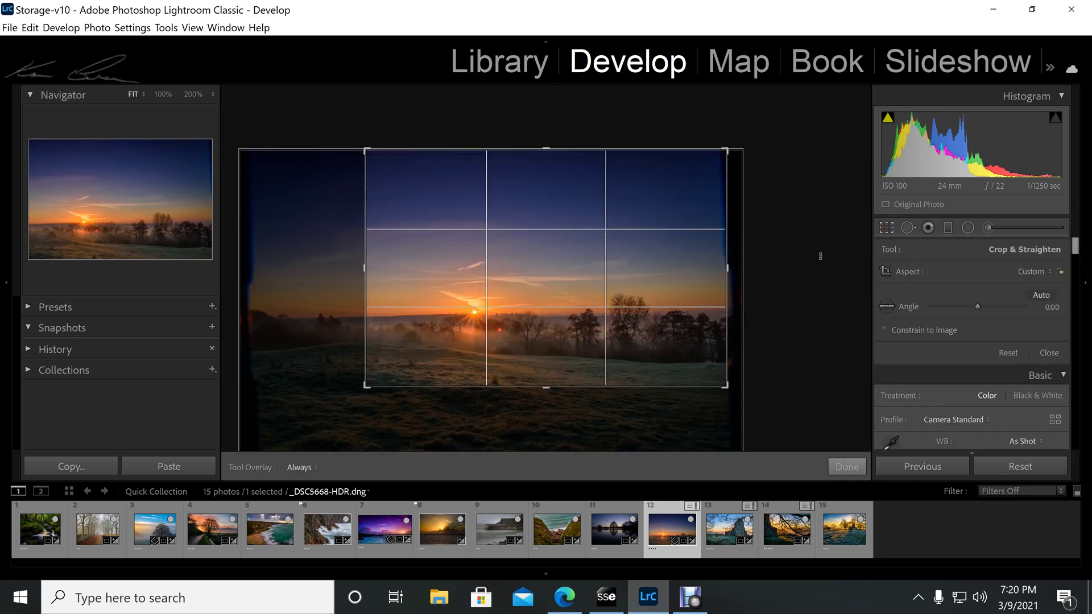
key("o")
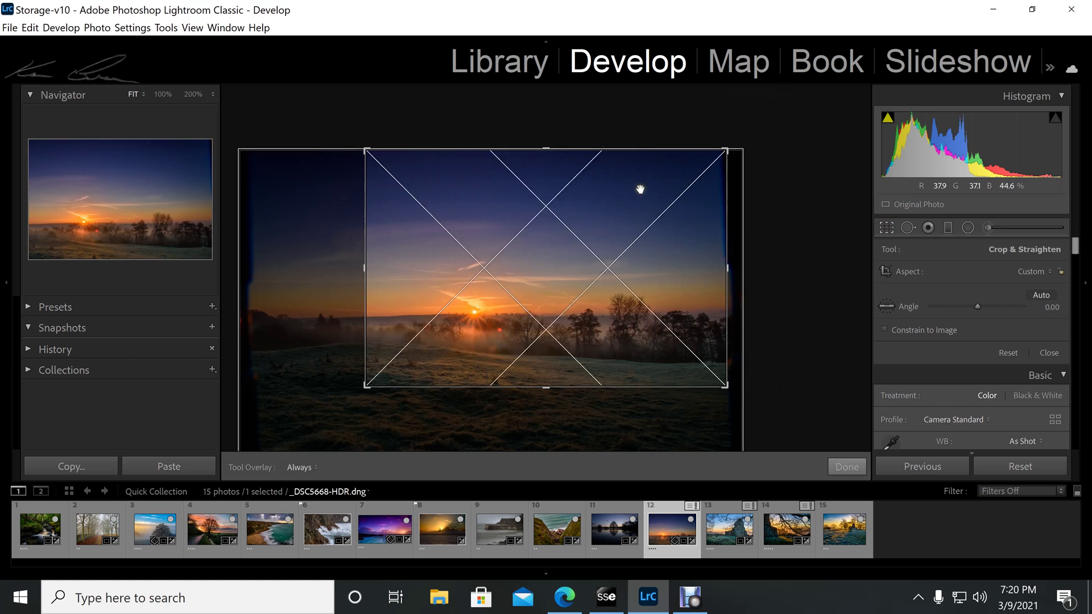
key("o")
key("o")
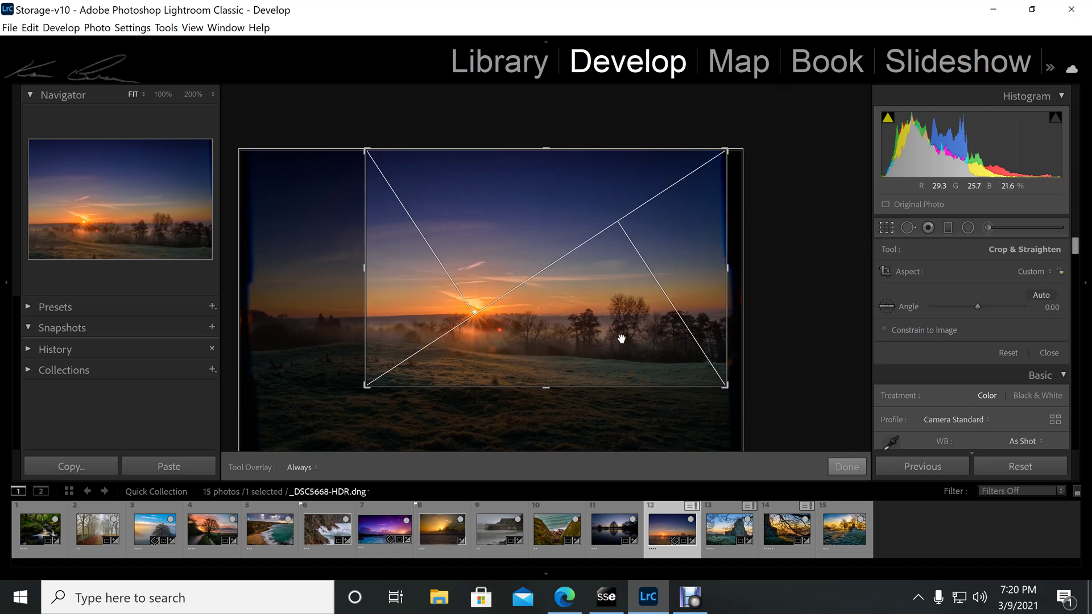
key("o")
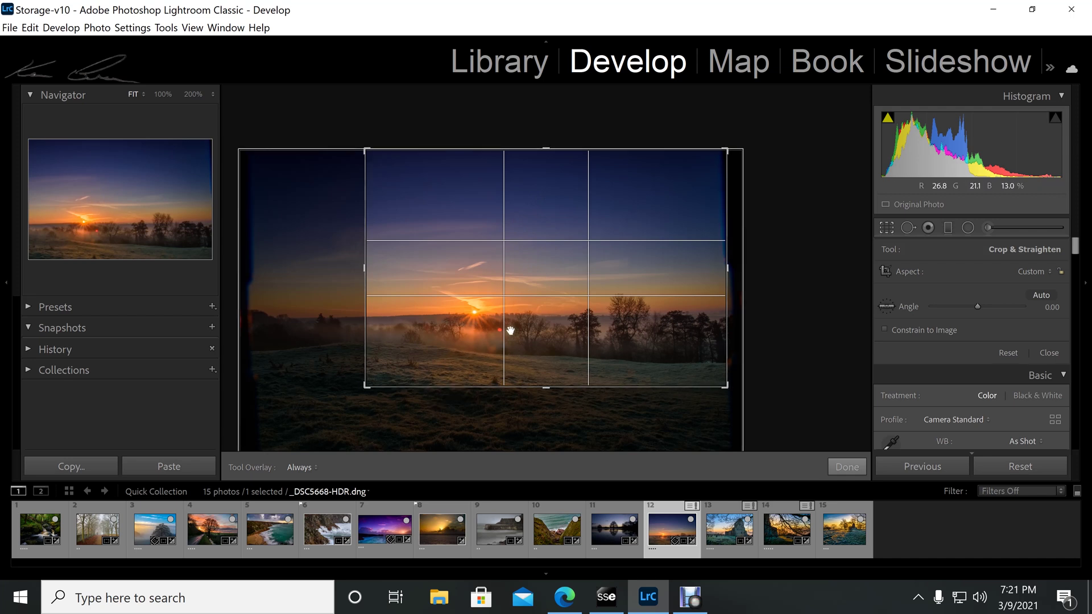
left_click_drag(365, 385, 336, 405)
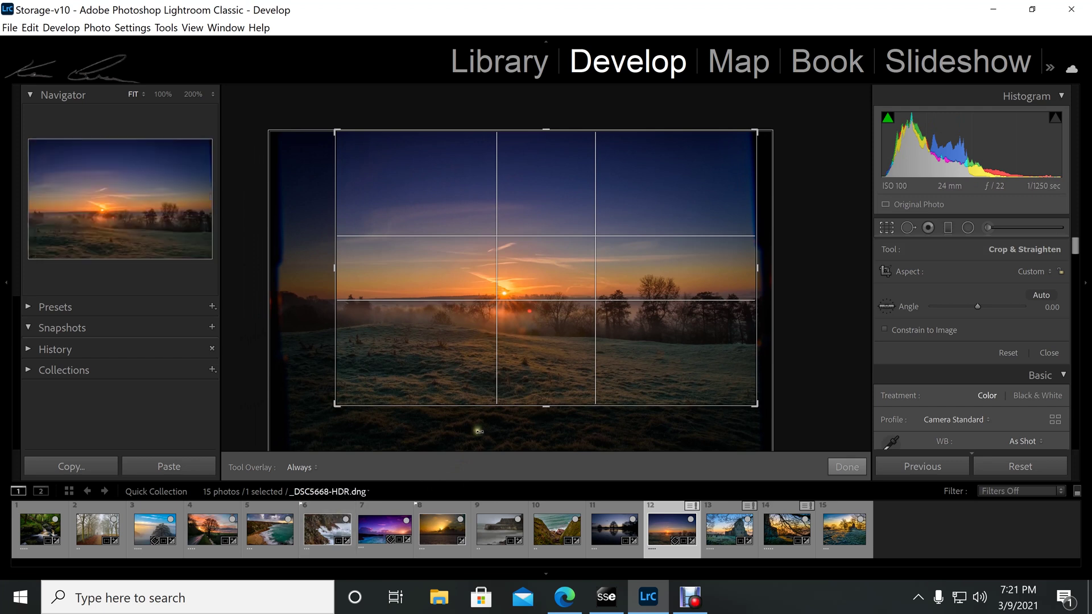
- Show the golden spiral curling in the lower-left, tighten the crop until the sun lies at its centre, and apply it
key("o")
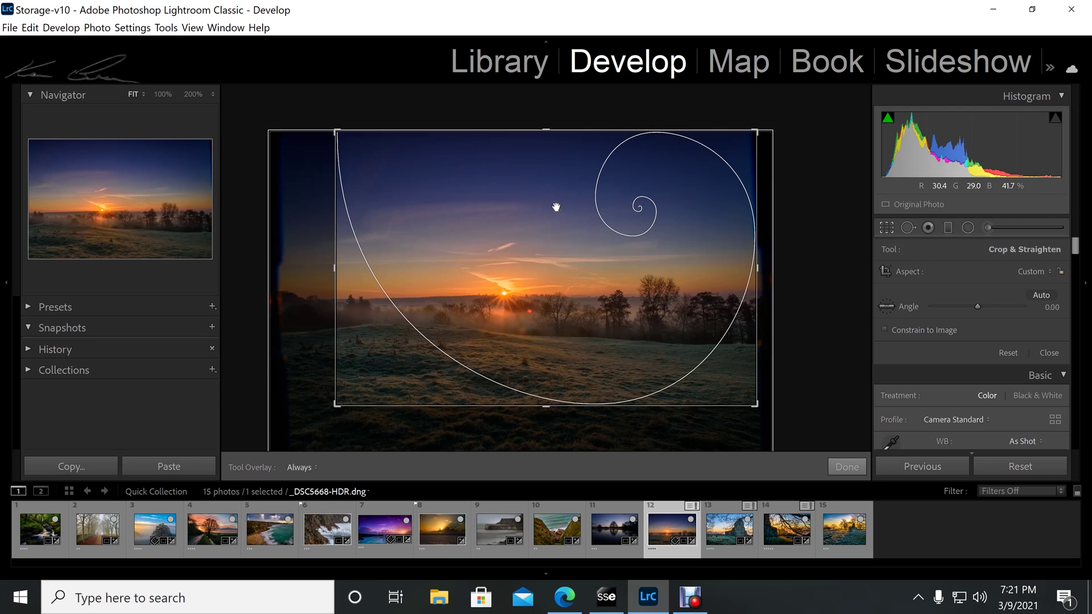
key("shift+o")
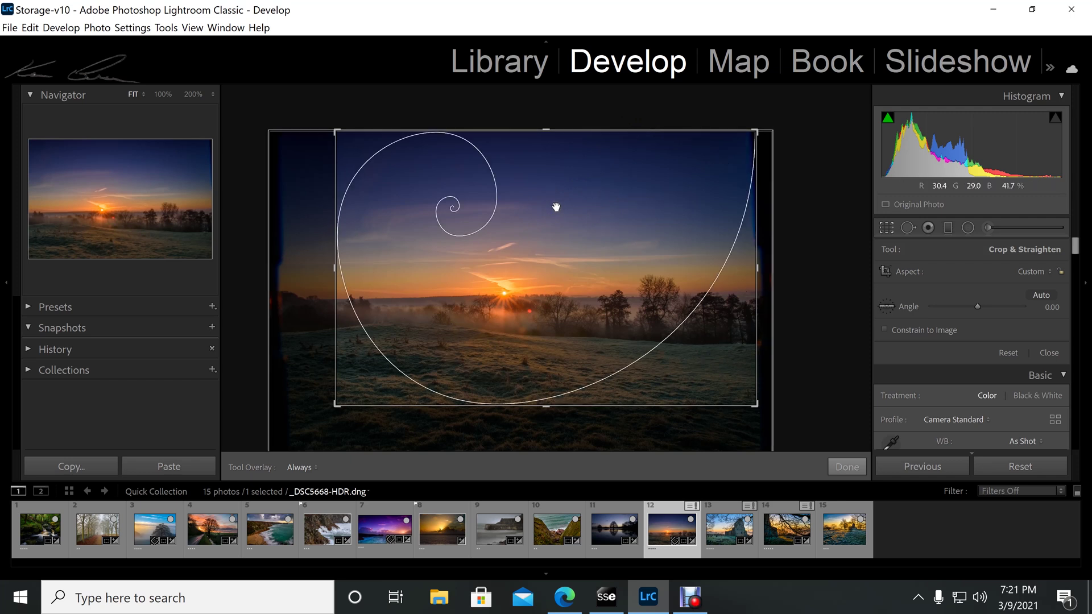
key("shift+o")
key("shift+o")
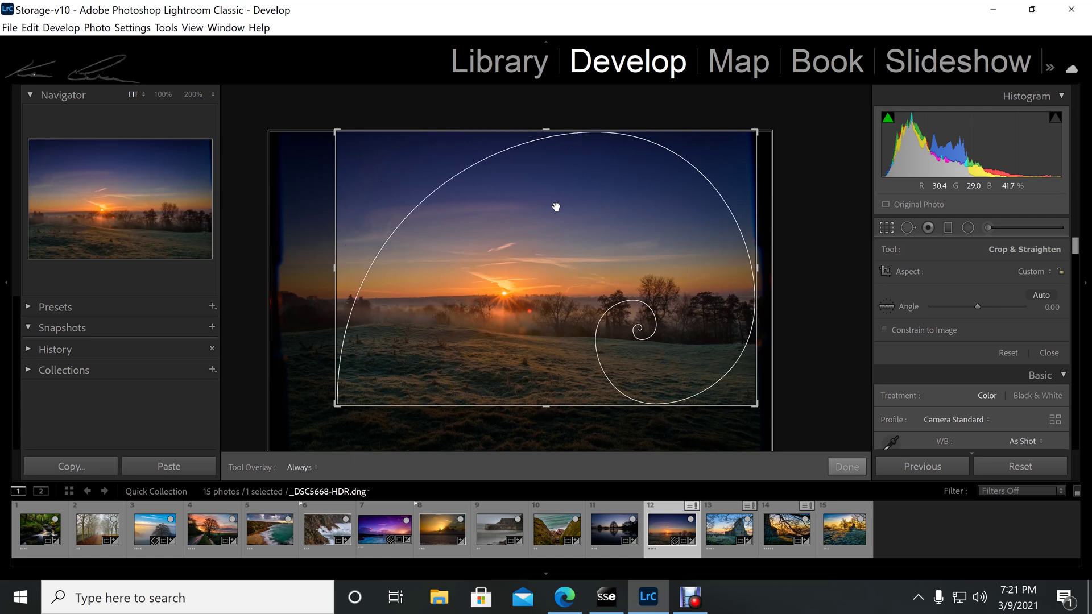
key("shift+o")
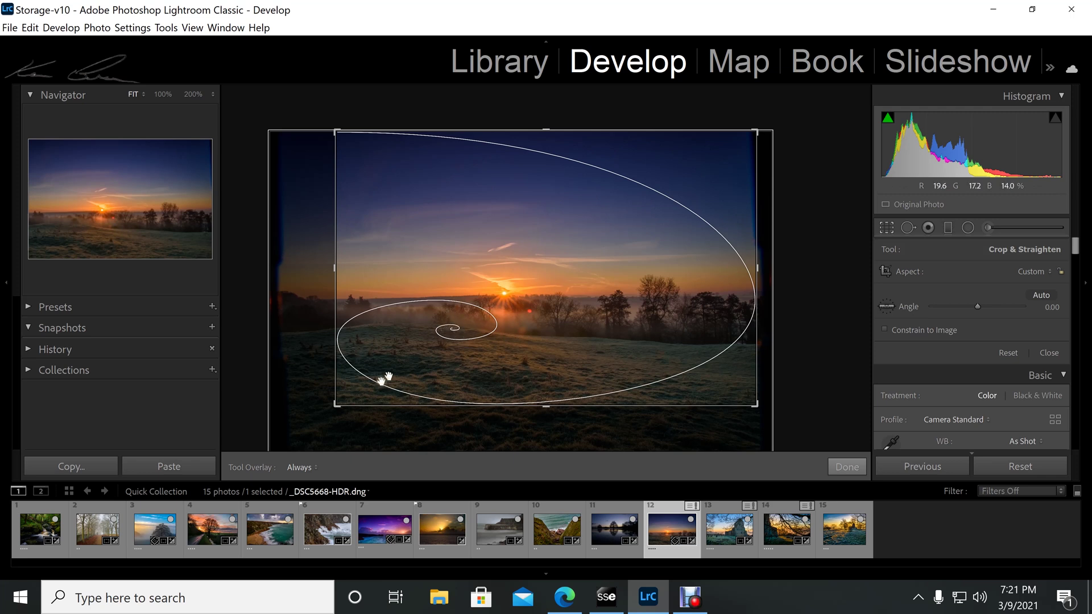
left_click_drag(335, 405, 372, 382)
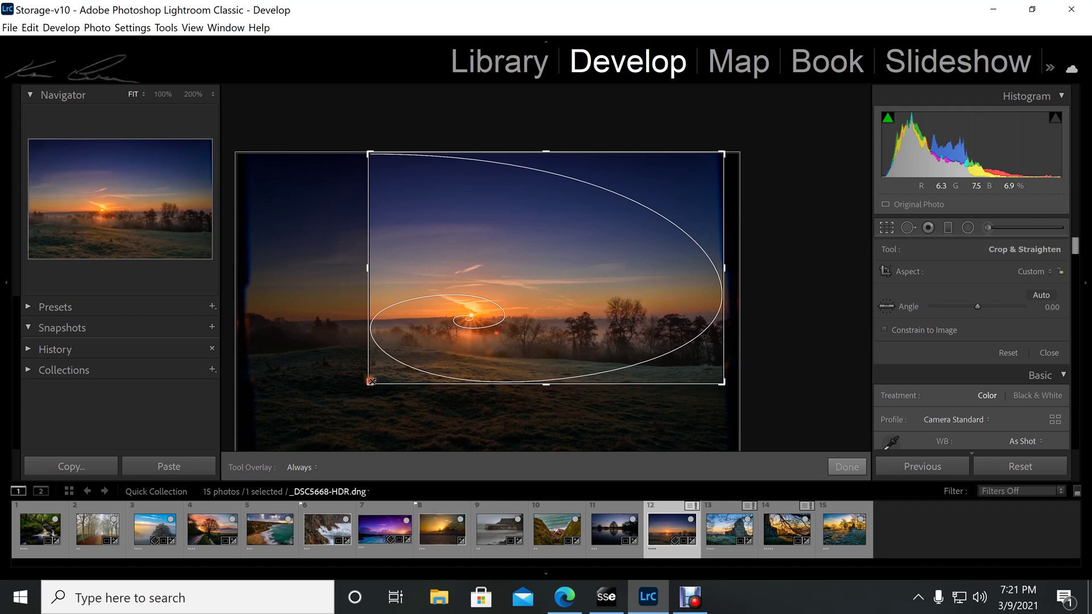
left_click(835, 470)
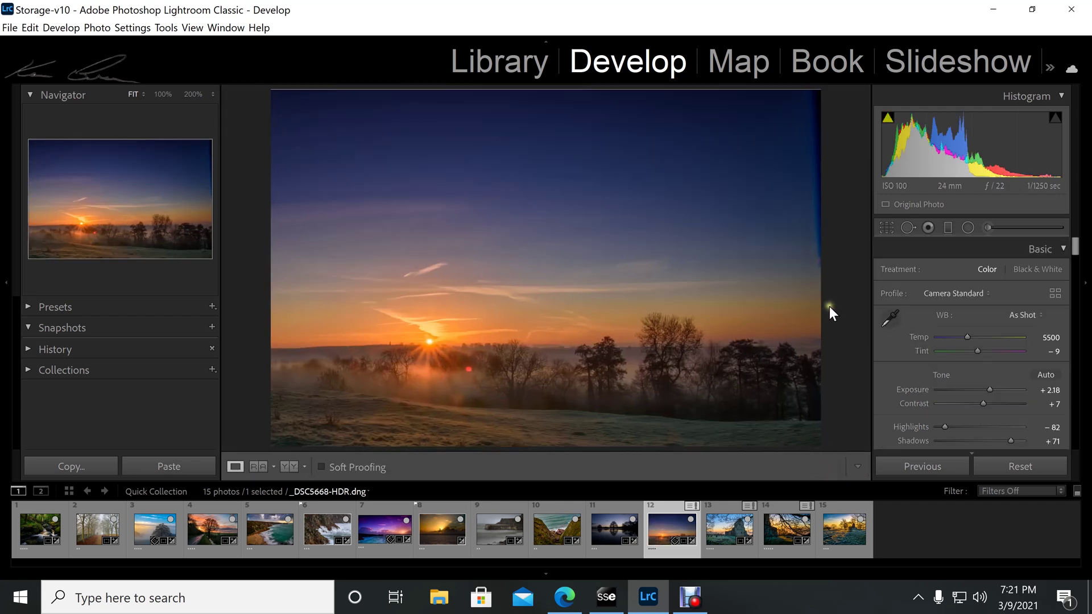
- Reopen the sunset photo's crop and cycle the golden spiral through its orientations until it curls in the upper-right
left_click(887, 228)
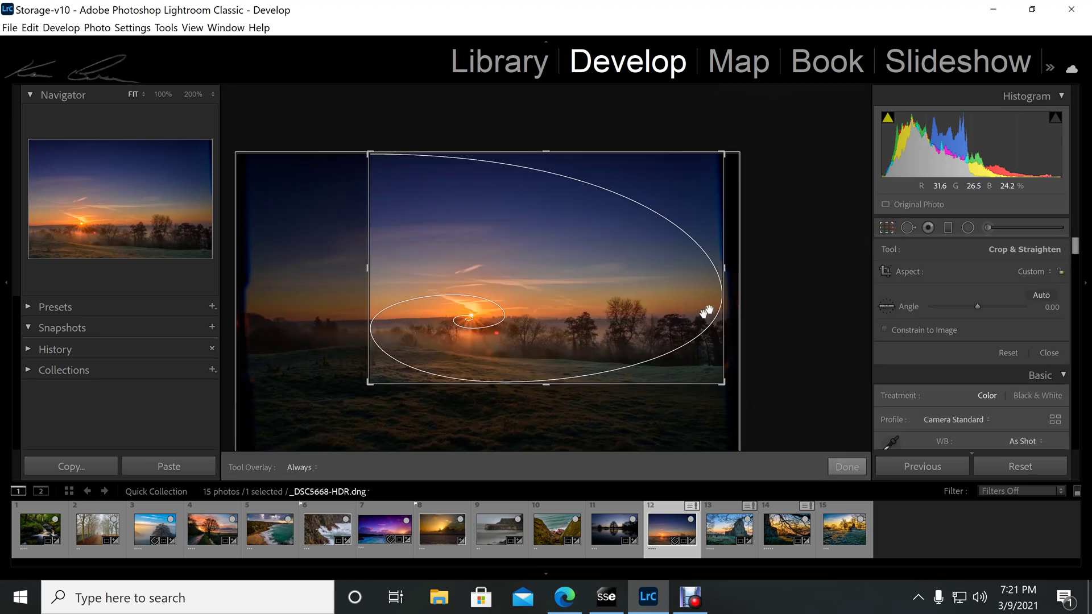
key("shift+o")
key("shift+o")
key("shift+o")
key("shift+o")
key("shift+o")
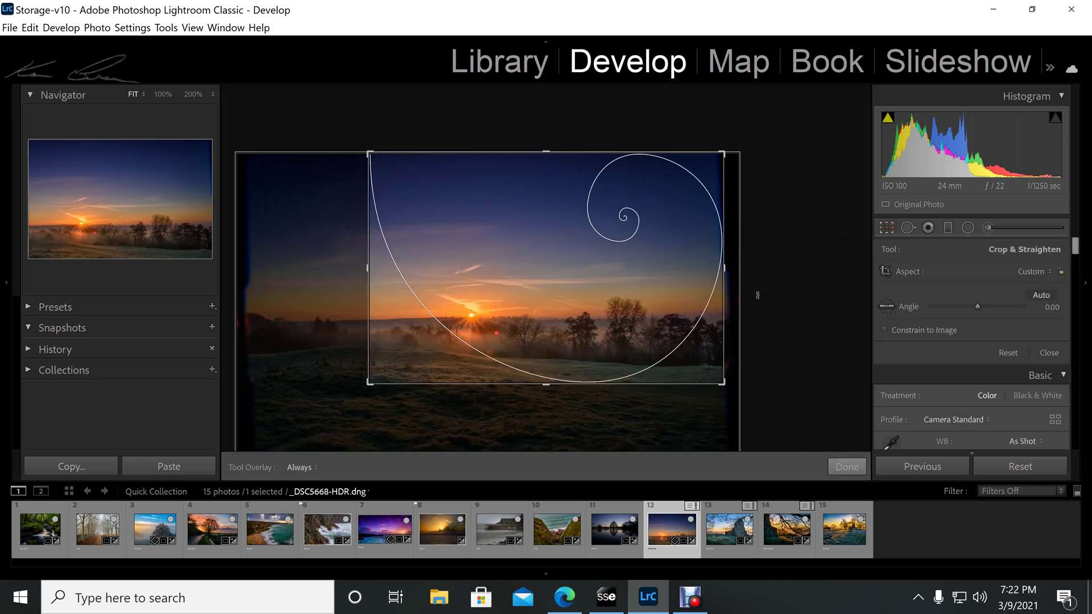
- Cycle the crop overlay through aspect ratios, thirds and grid, ending on the diagonal guides
key("o")
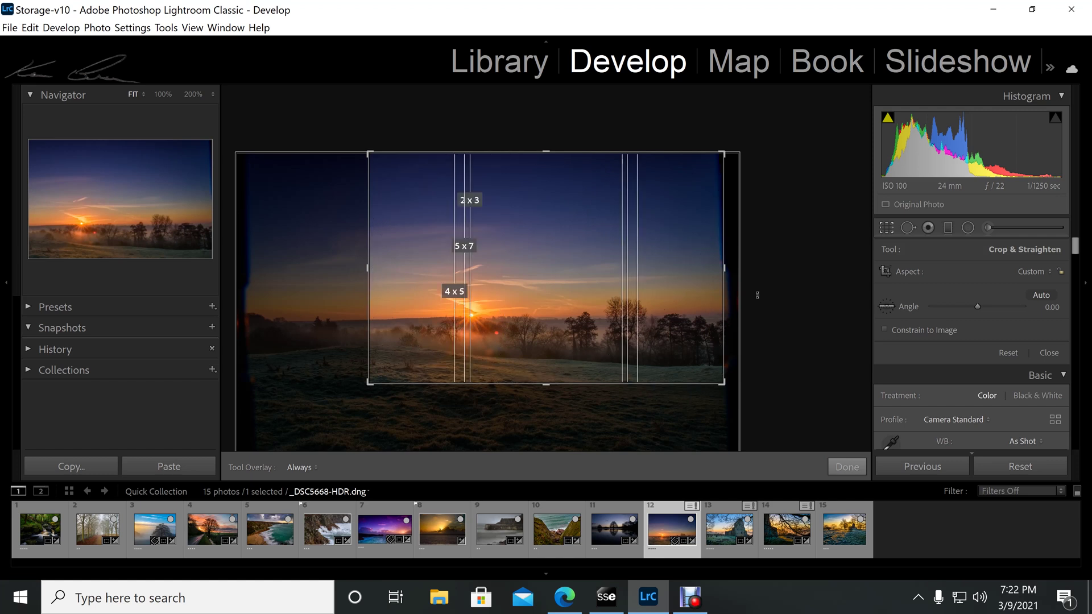
key("o")
key("o")
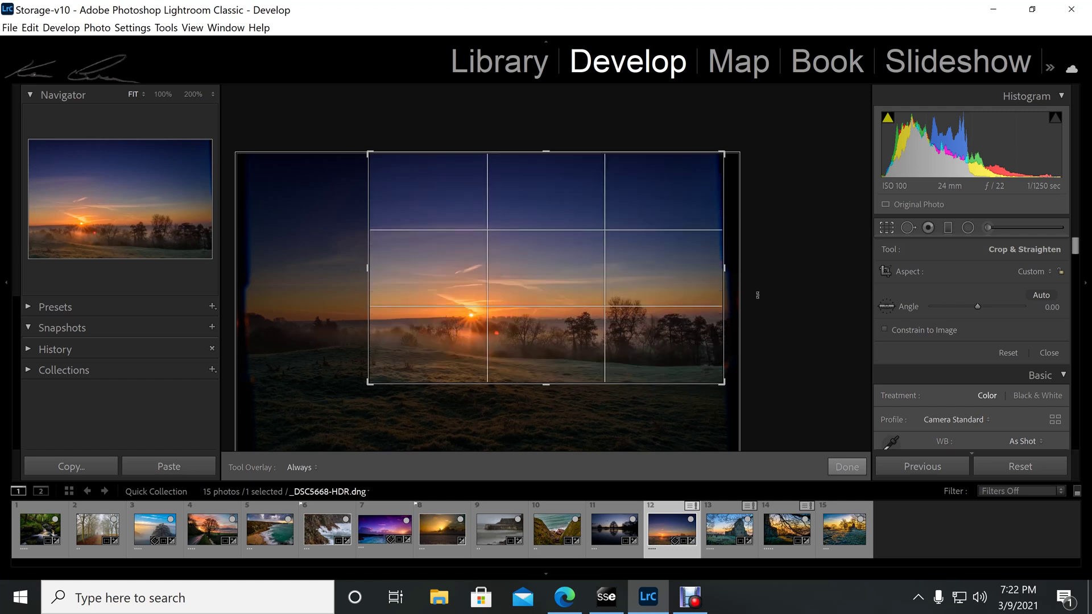
key("o")
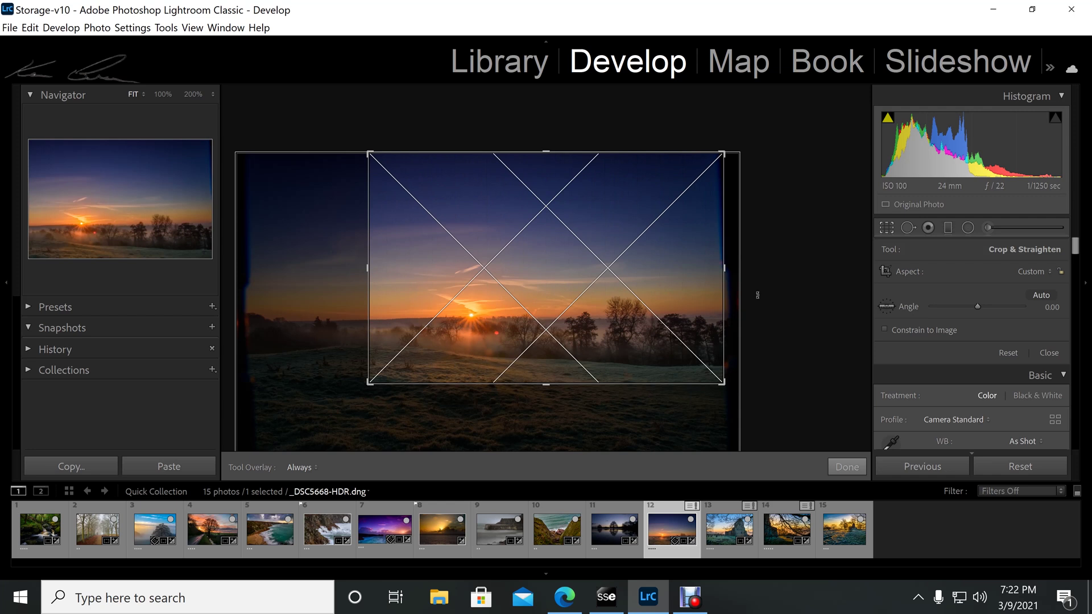
key("o")
key("o")
key("o")
key("o")
key("o")
key("o")
key("o")
key("o")
key("o")
key("o")
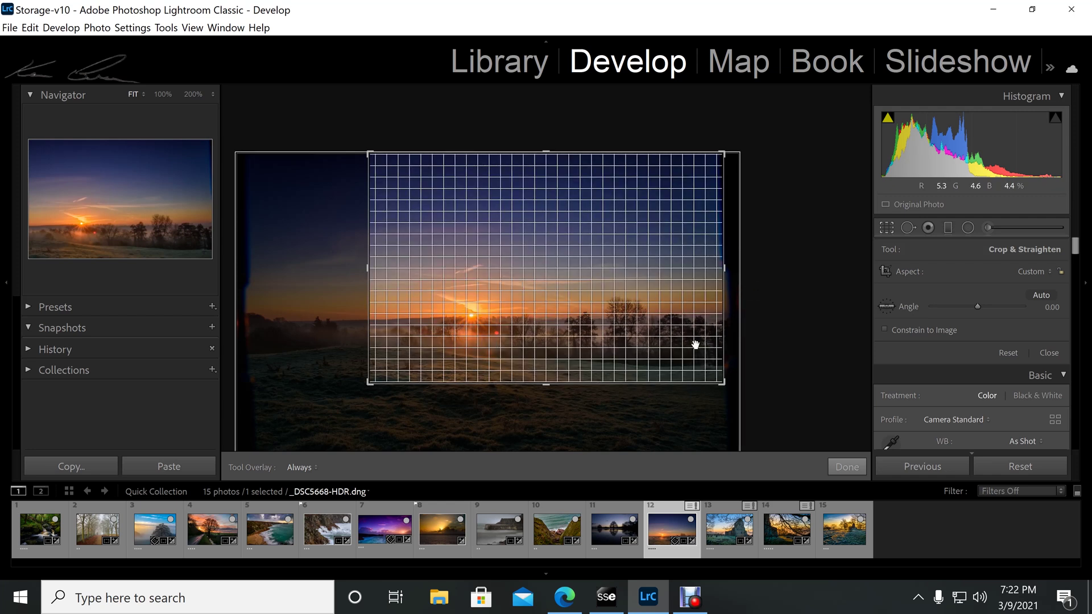
key("o")
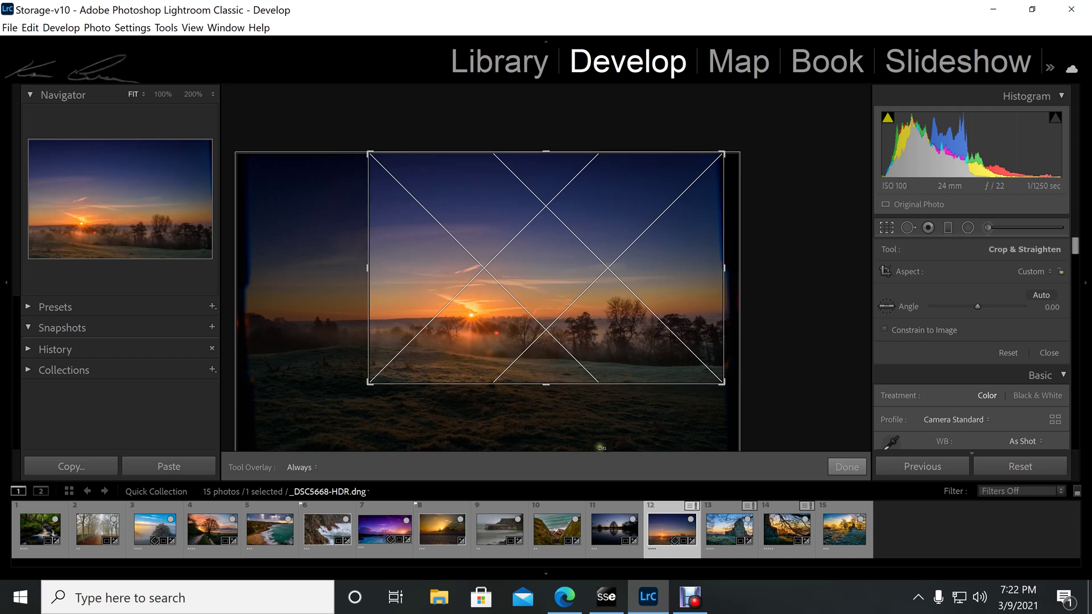
- Crop the shipwreck cove photo _DSC5035.NEF slightly tighter and reposition it against the diagonal guides, and apply the crop
left_click(560, 522)
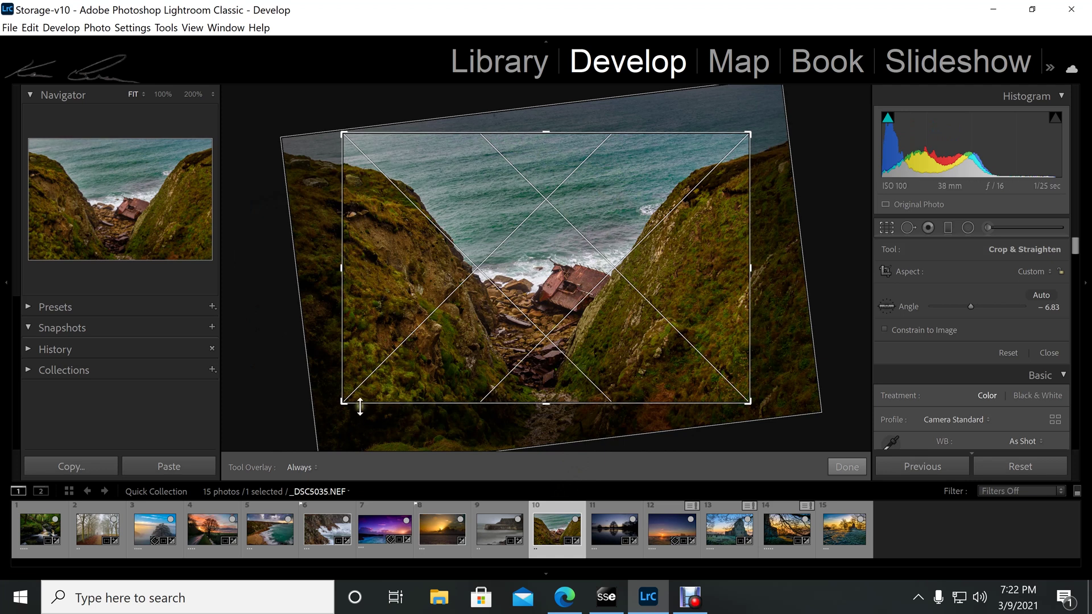
mouse_move(341, 401)
left_mouse_down()
mouse_move(331, 414)
mouse_move(353, 396)
mouse_move(341, 393)
left_mouse_up()
mouse_move(529, 344)
left_mouse_down()
mouse_move(514, 341)
mouse_move(546, 352)
mouse_move(540, 341)
left_mouse_up()
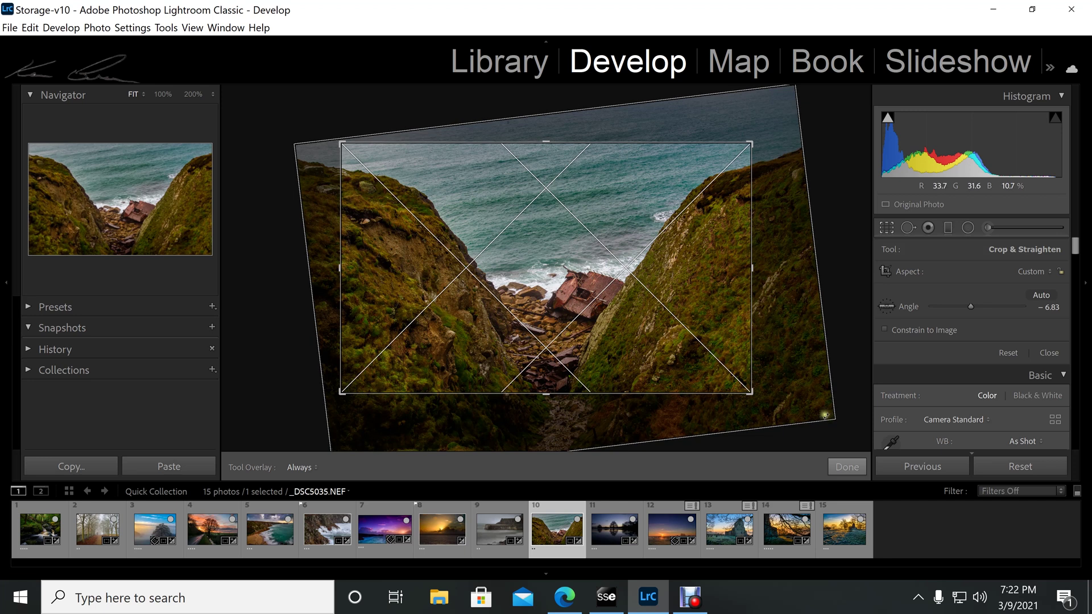
left_click(848, 466)
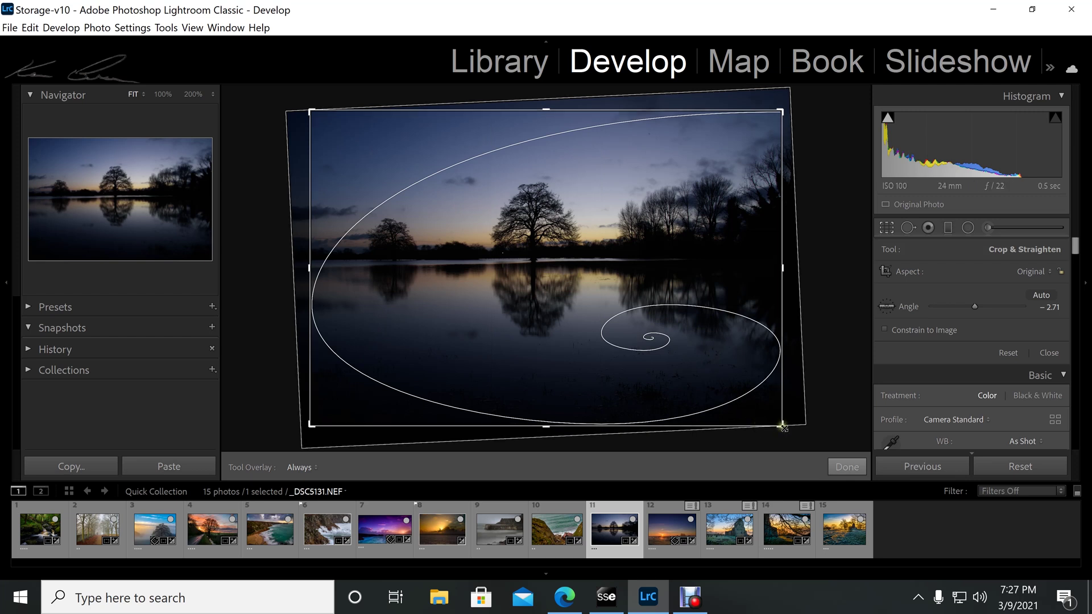
- Crop the lake photo _DSC5131.NEF so the large tree and its reflection sit at the golden spiral's lower-right centre
left_click_drag(779, 424, 705, 367)
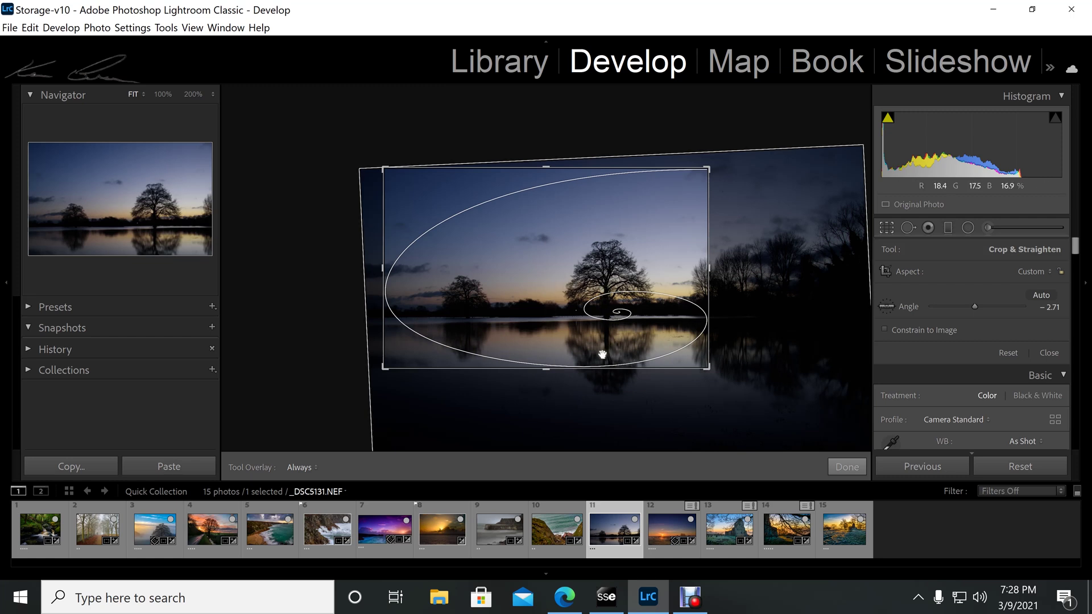
left_click_drag(592, 366, 596, 377)
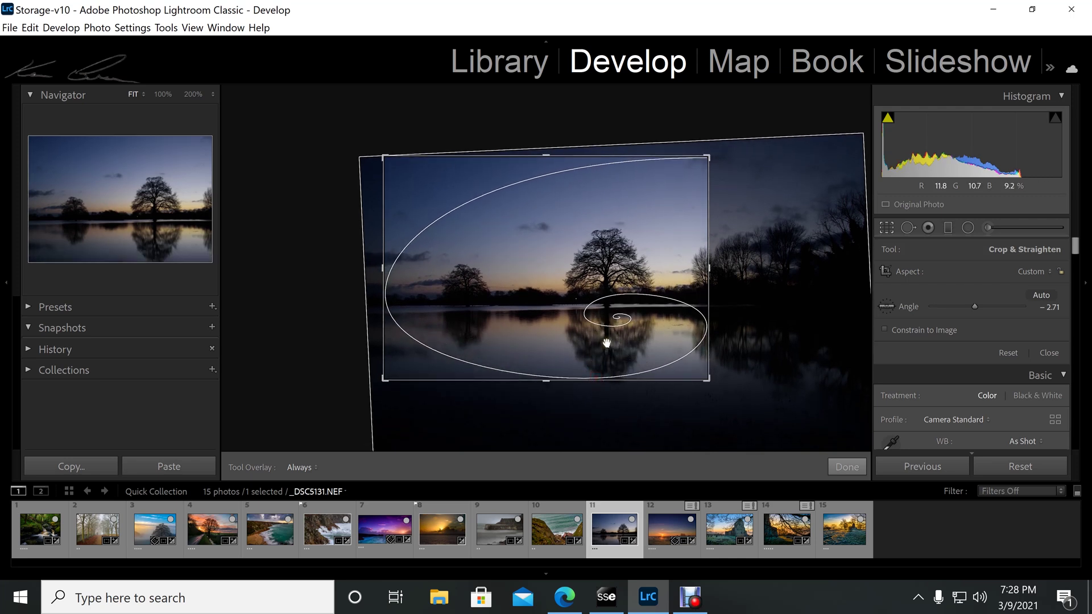
left_click_drag(607, 378, 608, 385)
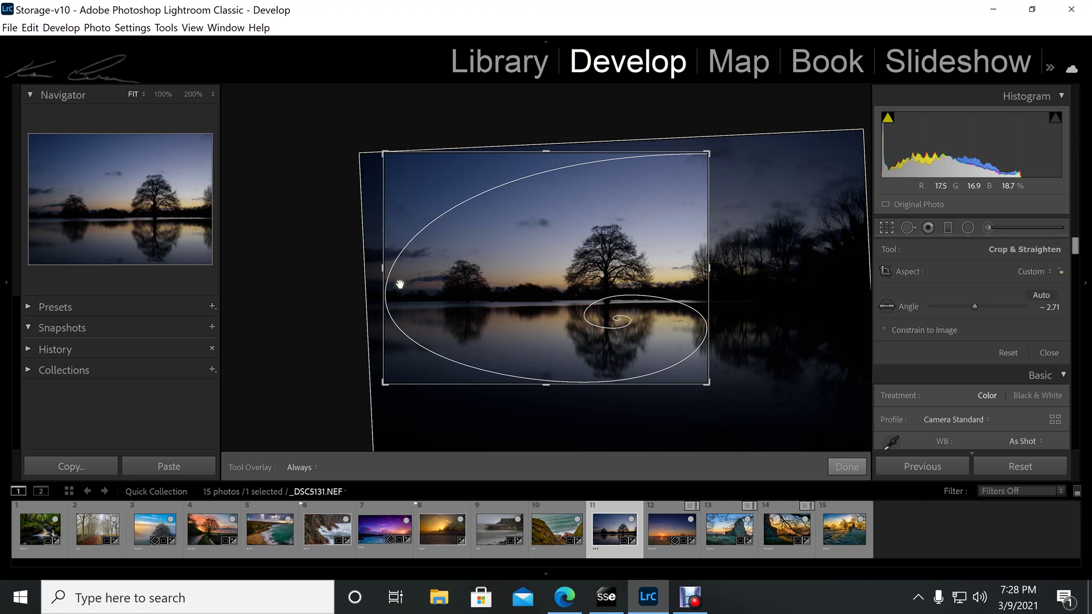
- Trim the lake photo's crop in from its left edge to a narrower frame and apply the crop
left_click_drag(383, 276, 409, 274)
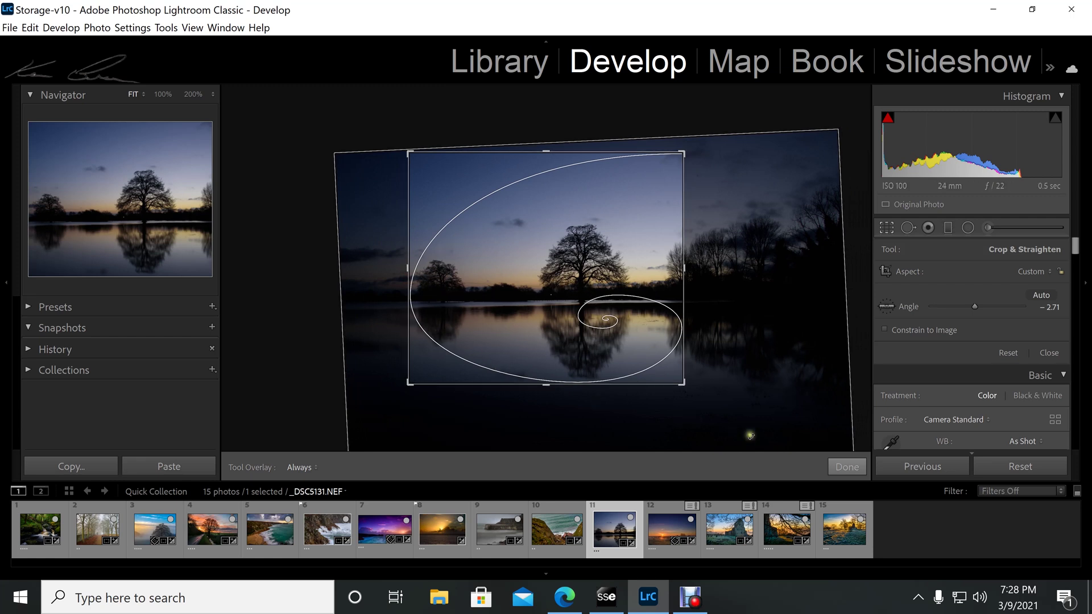
left_click(841, 458)
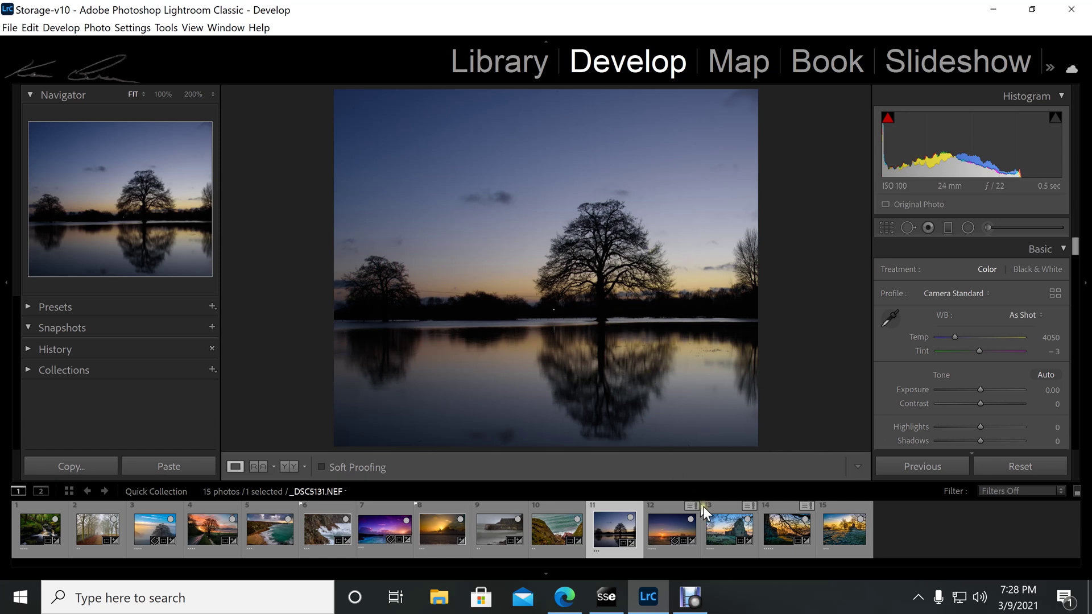
- Start cropping the church photo _DSC5692-HDR.dng, cycle the golden spiral's orientations, and switch the crop overlay to the grid
left_click(718, 520)
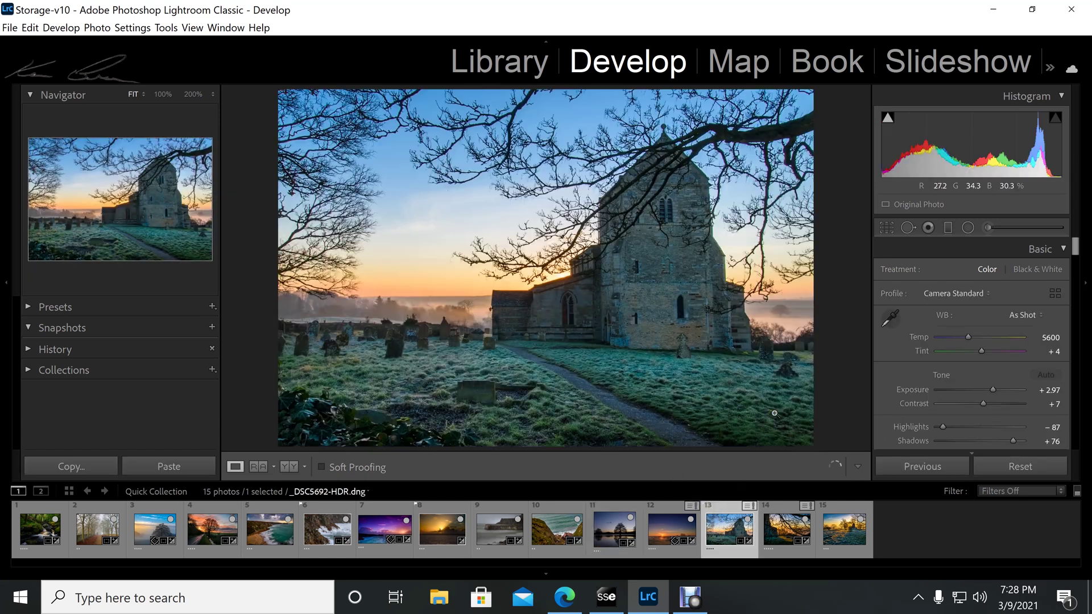
left_click(889, 225)
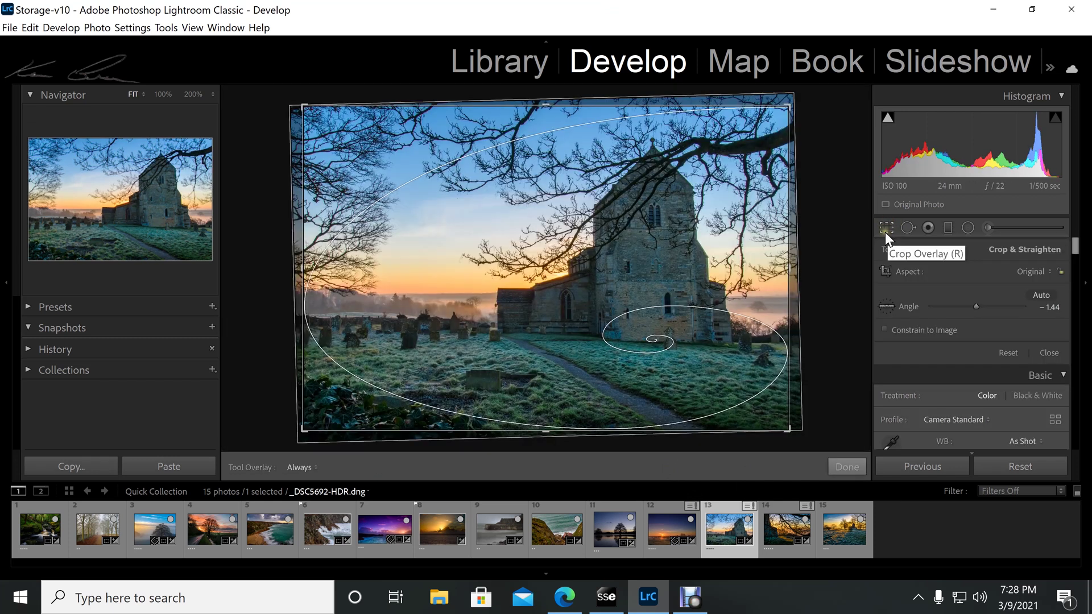
key("shift+o")
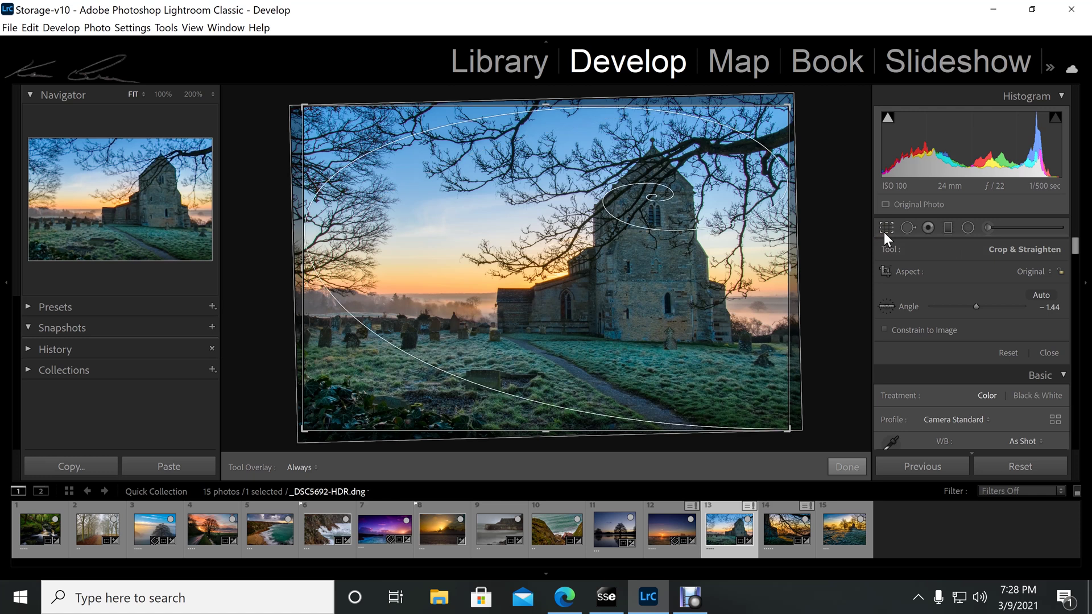
key("shift+o")
key("shift+o")
key("o")
key("o")
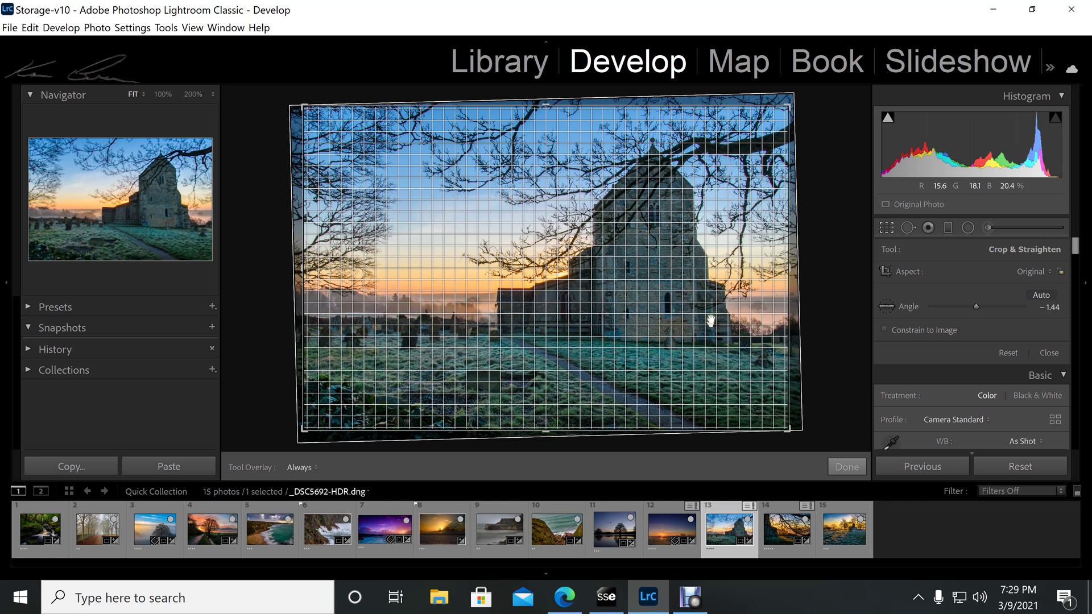
- Rotate the churchyard sunrise photo _DSC5712-HDR.dng against the grid overlay, settling on an angle of about 1.08 degrees
left_click(782, 533)
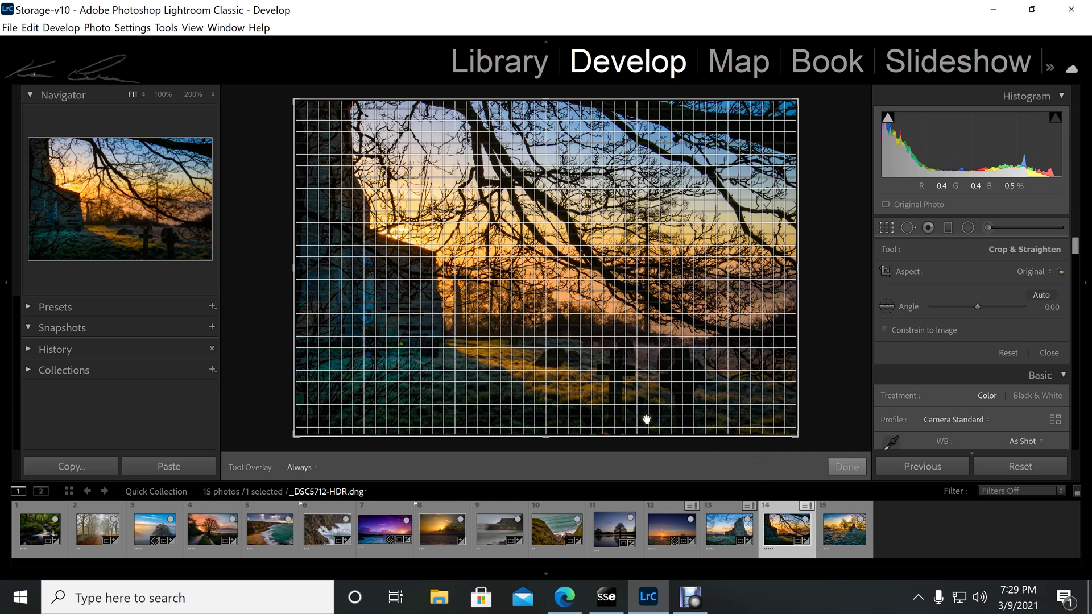
left_click_drag(810, 284, 818, 249)
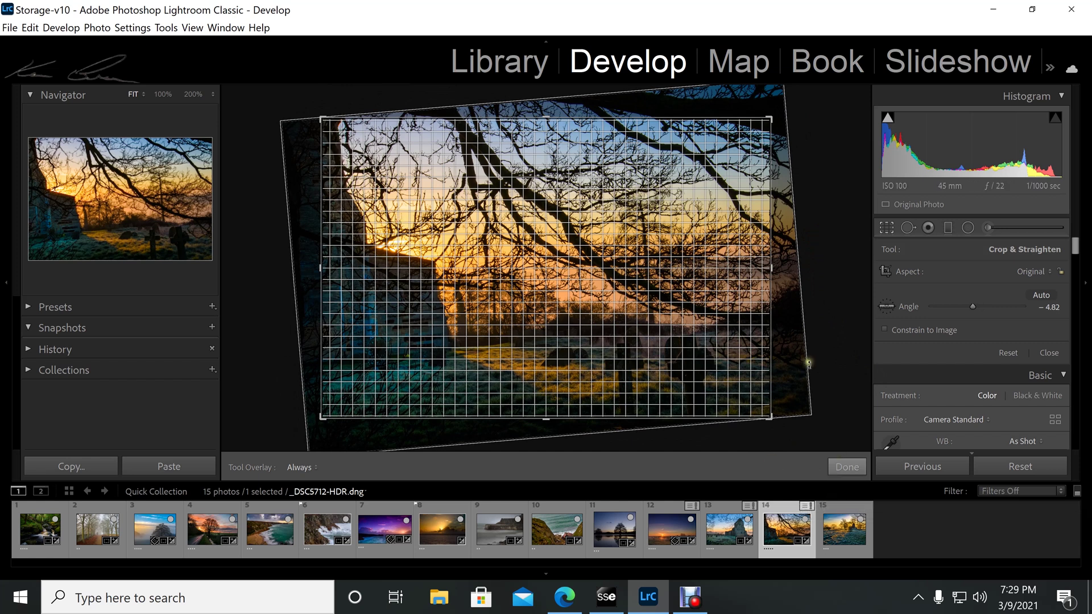
left_click_drag(797, 262, 808, 294)
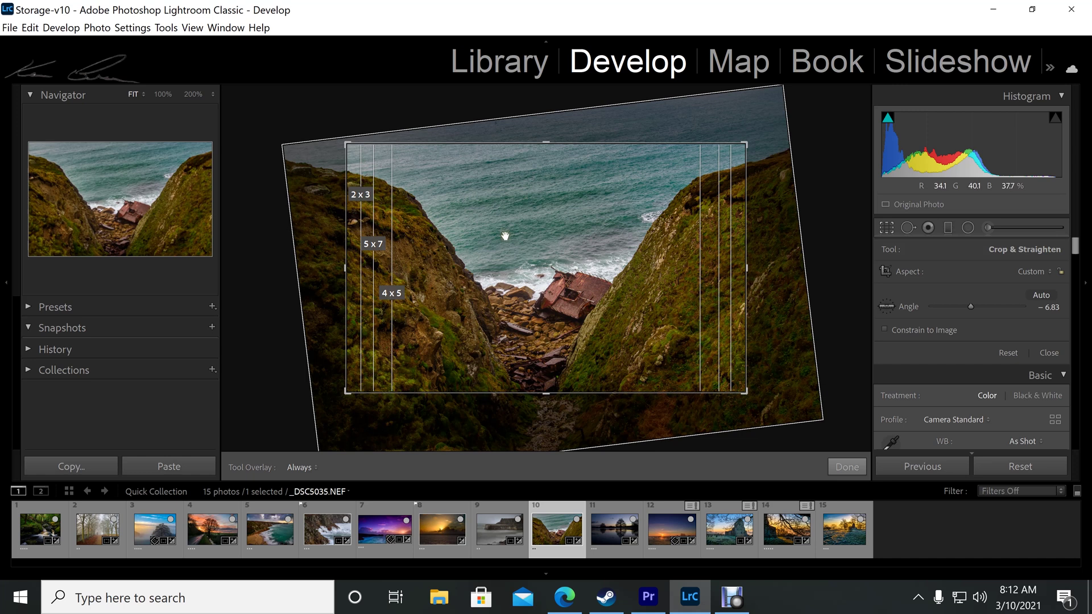
- Reopen the crop of the shipwreck cove photo _DSC5035.NEF and add 16 x 9 to the ratios shown by the Aspect Ratios overlay
left_click(888, 229)
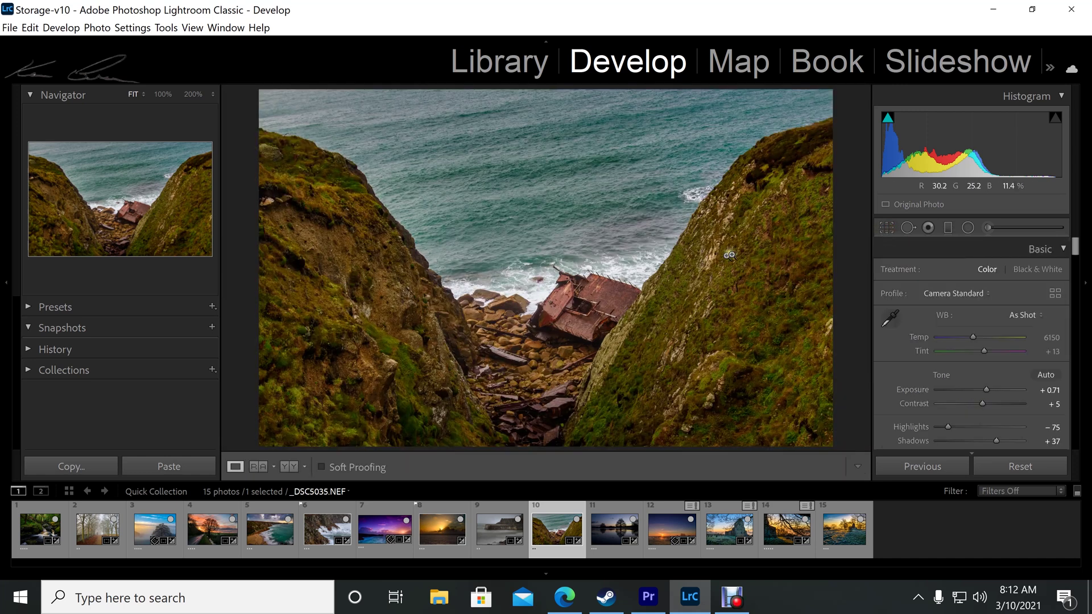
left_click(891, 227)
left_click(389, 107)
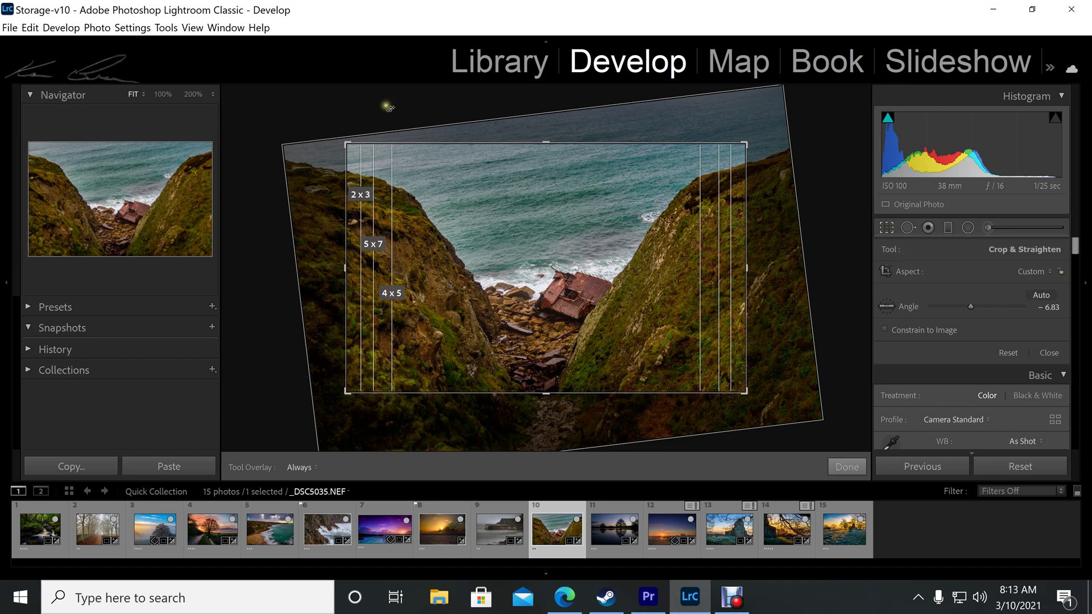
left_click(166, 29)
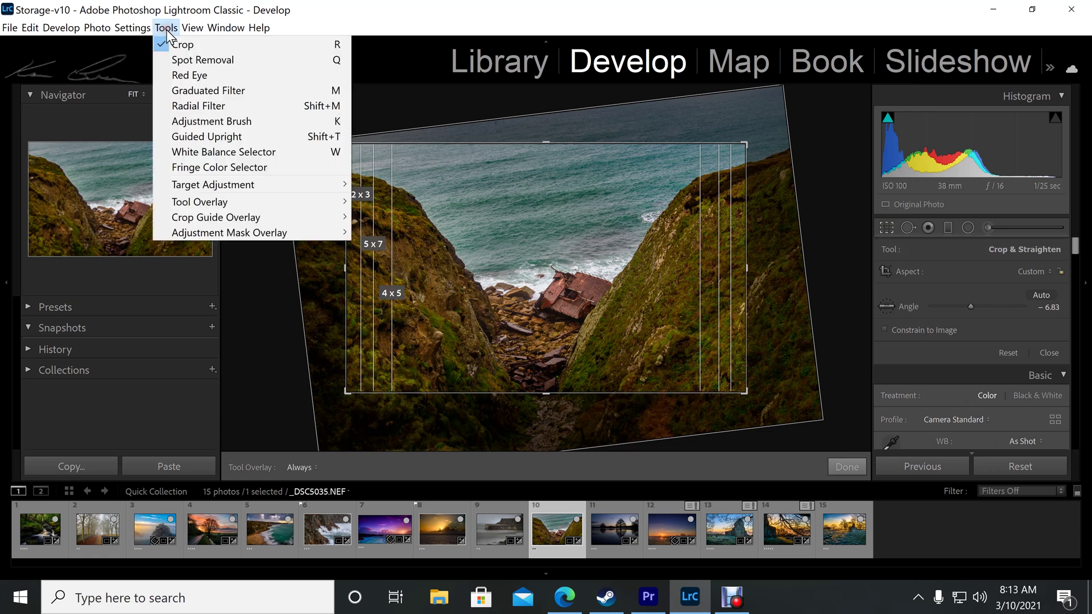
mouse_move(236, 217)
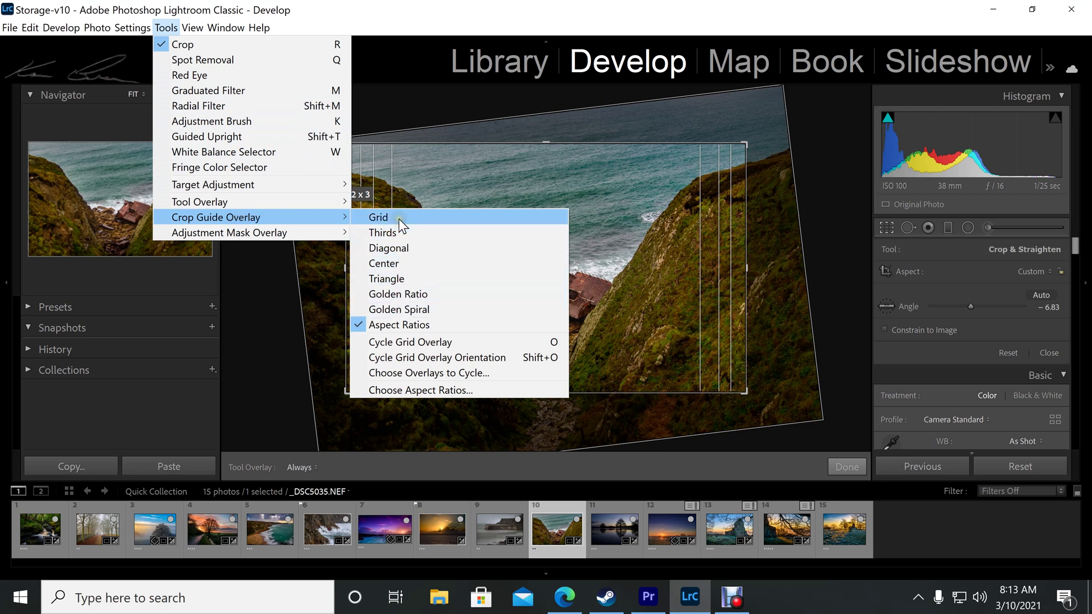
left_click(405, 390)
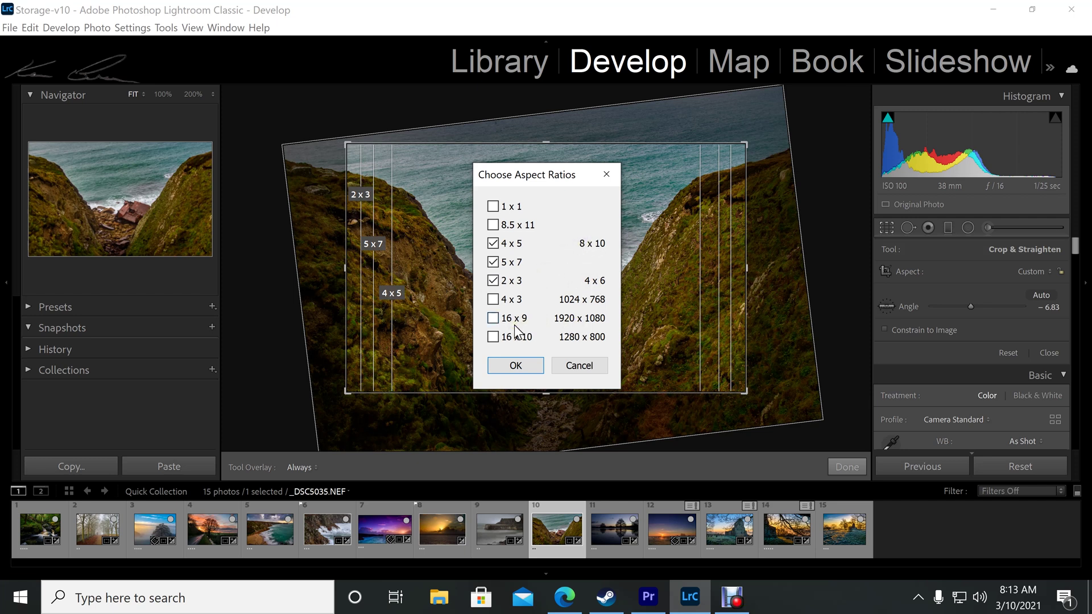
left_click(578, 322)
left_click(493, 319)
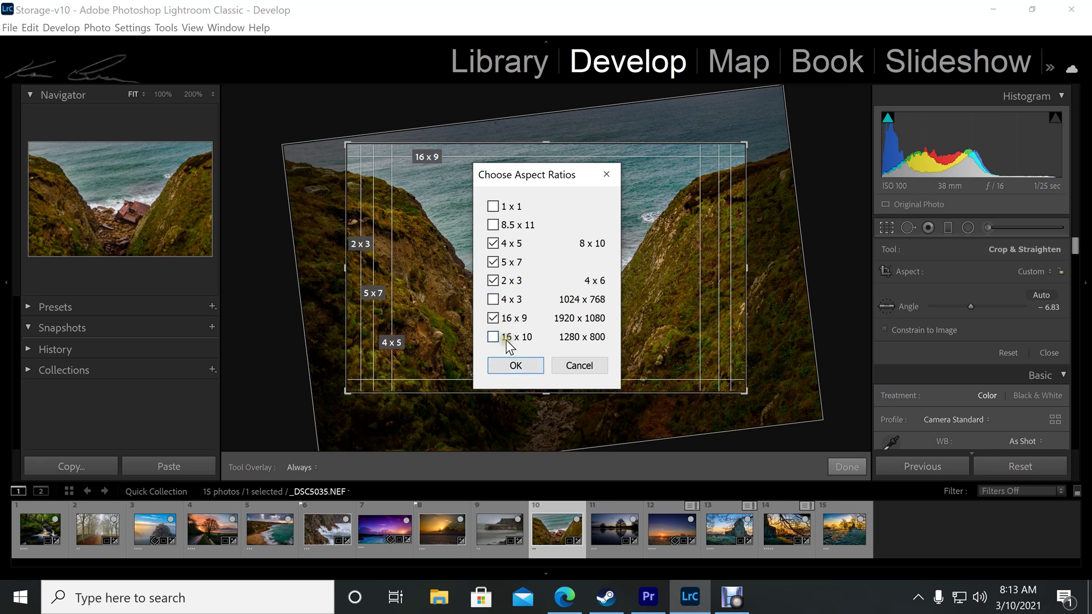
left_click(515, 366)
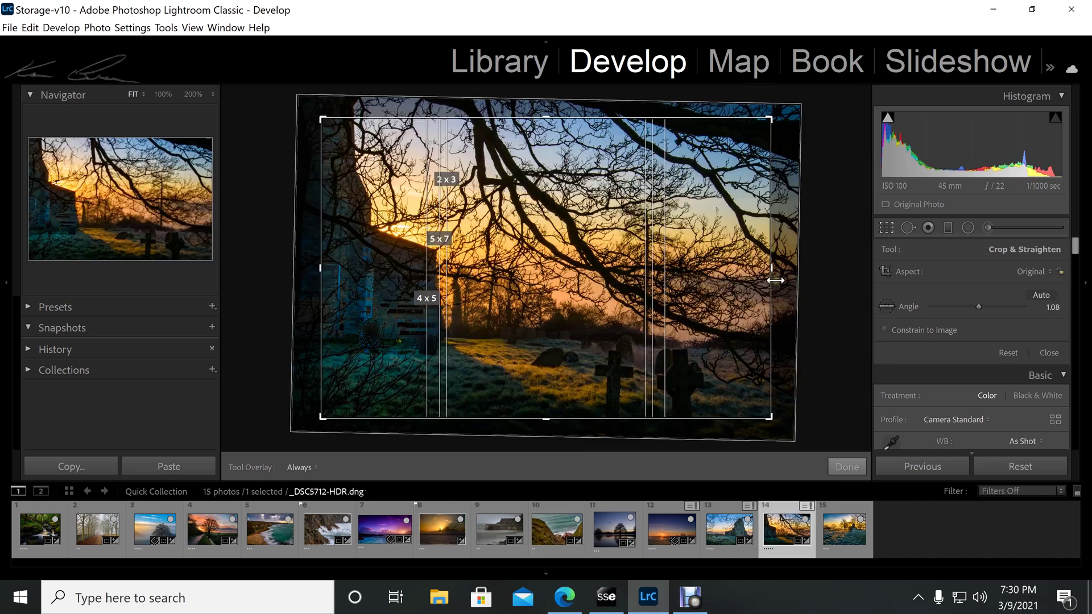
- Cycle to the center guides, crop the lake photo _DSC5131.NEF narrower with the large tree centred and the waterline near the middle, and apply it
key("o")
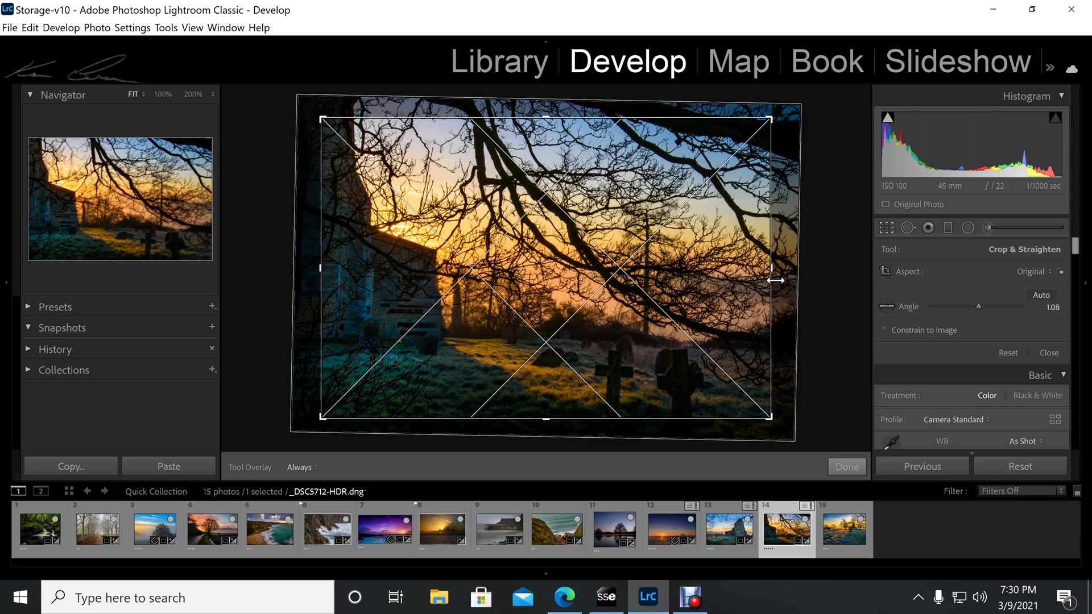
key("o")
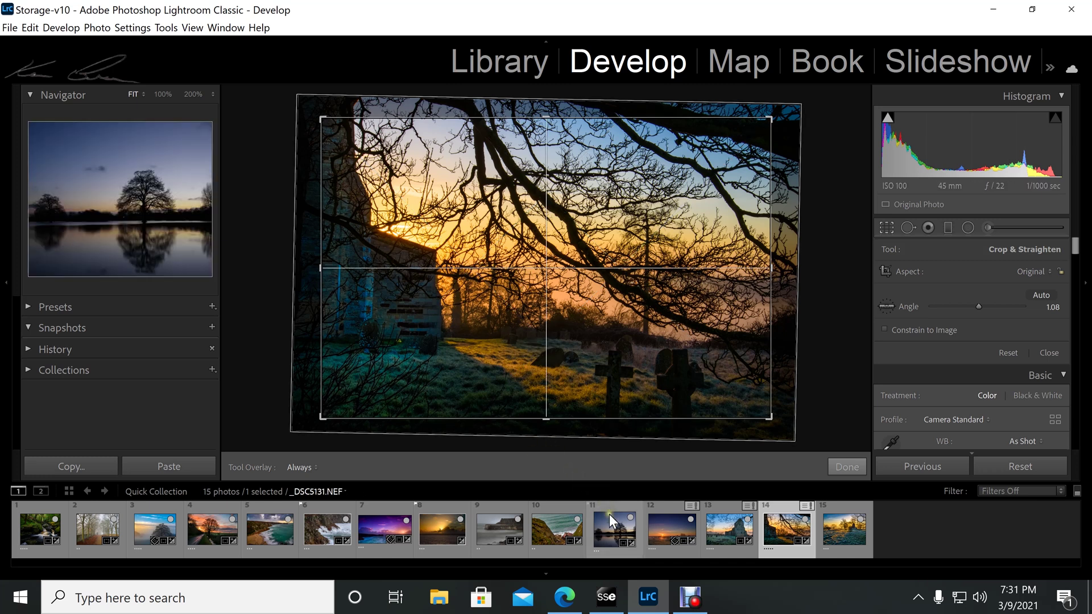
mouse_move(613, 523)
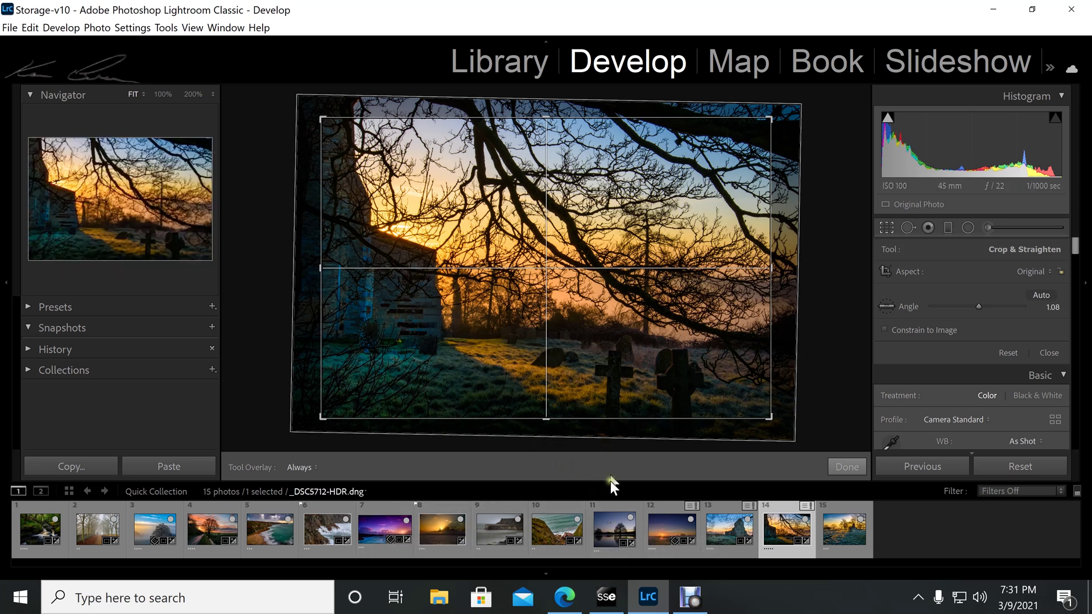
left_click(616, 529)
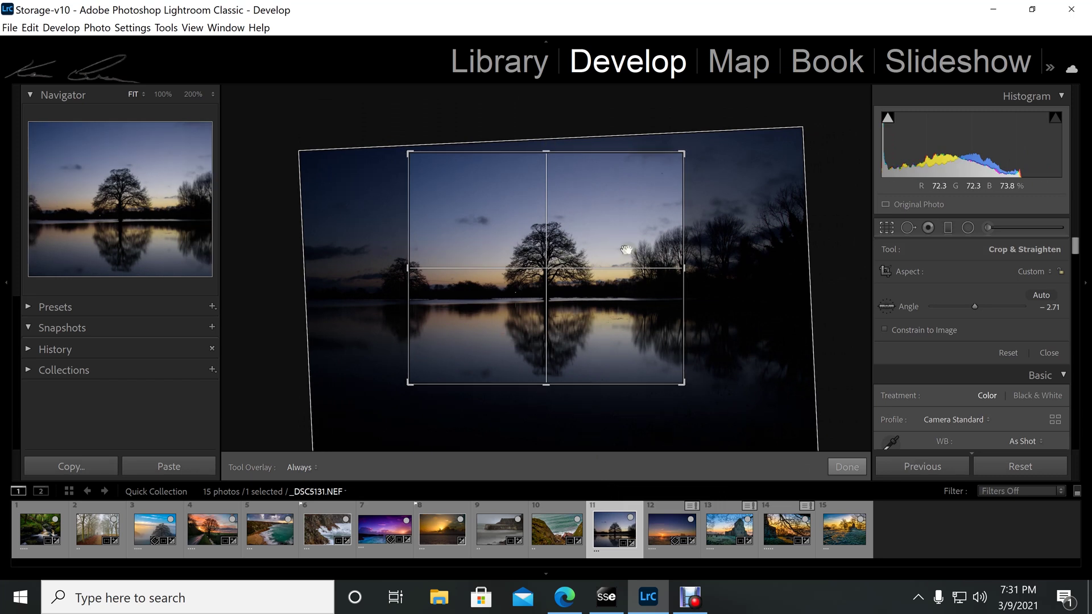
left_click_drag(684, 268, 670, 271)
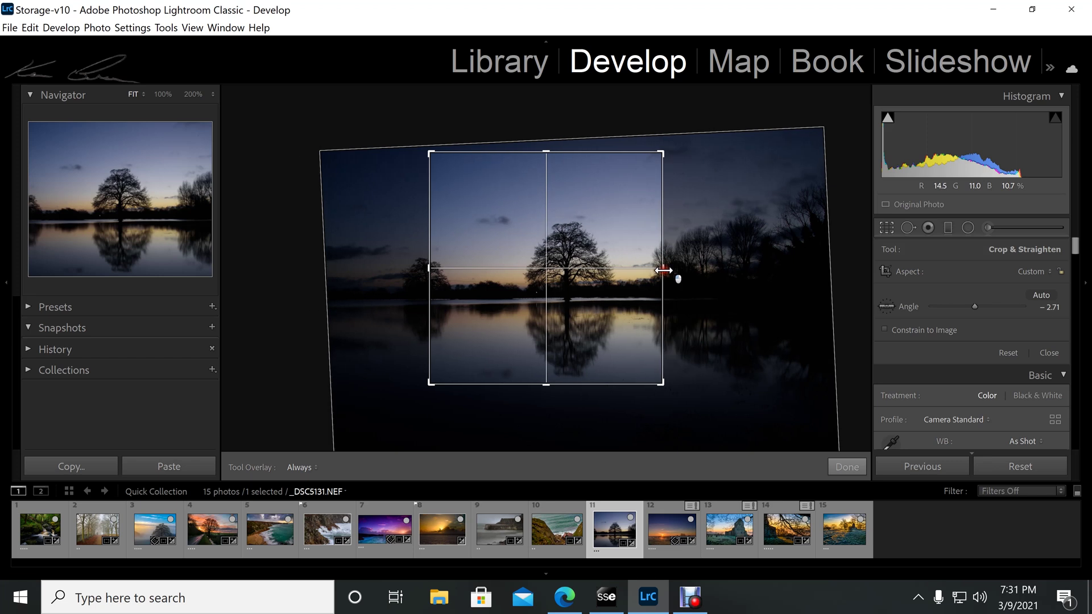
left_click_drag(444, 268, 453, 271)
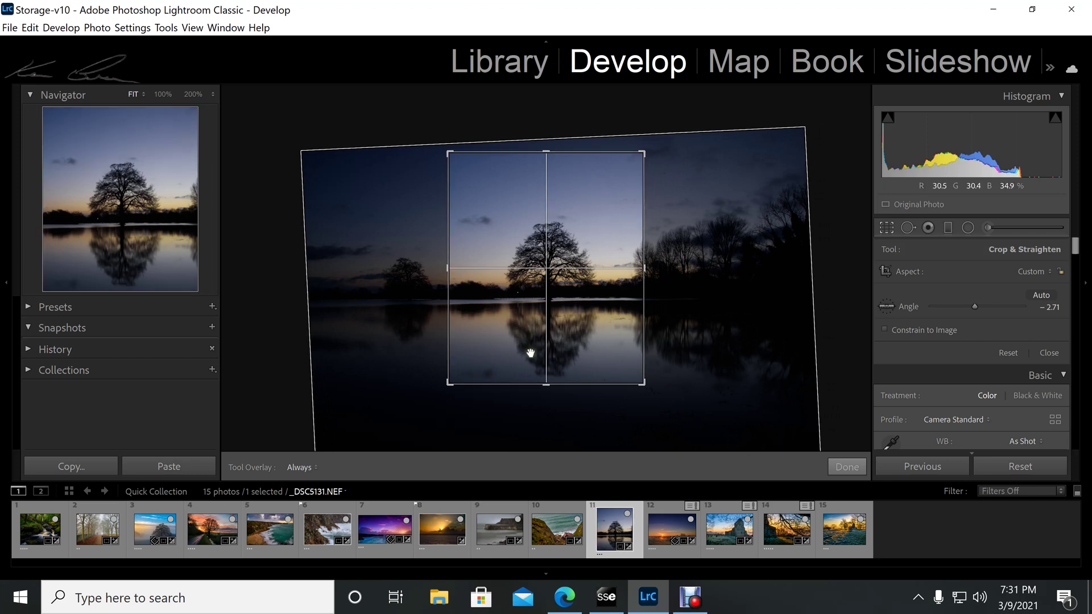
left_click_drag(531, 324, 526, 299)
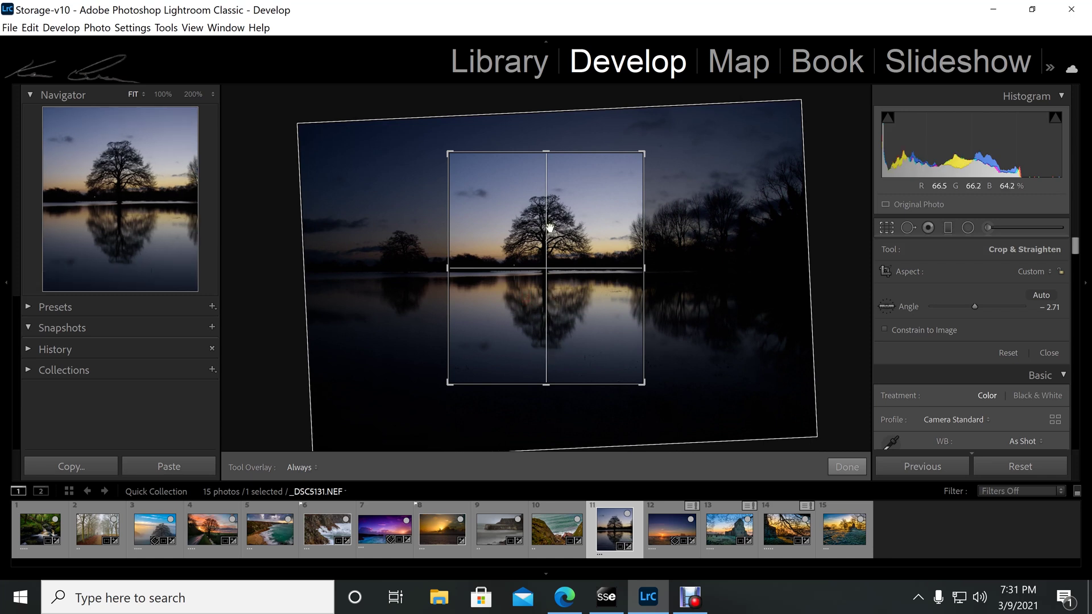
left_click(847, 467)
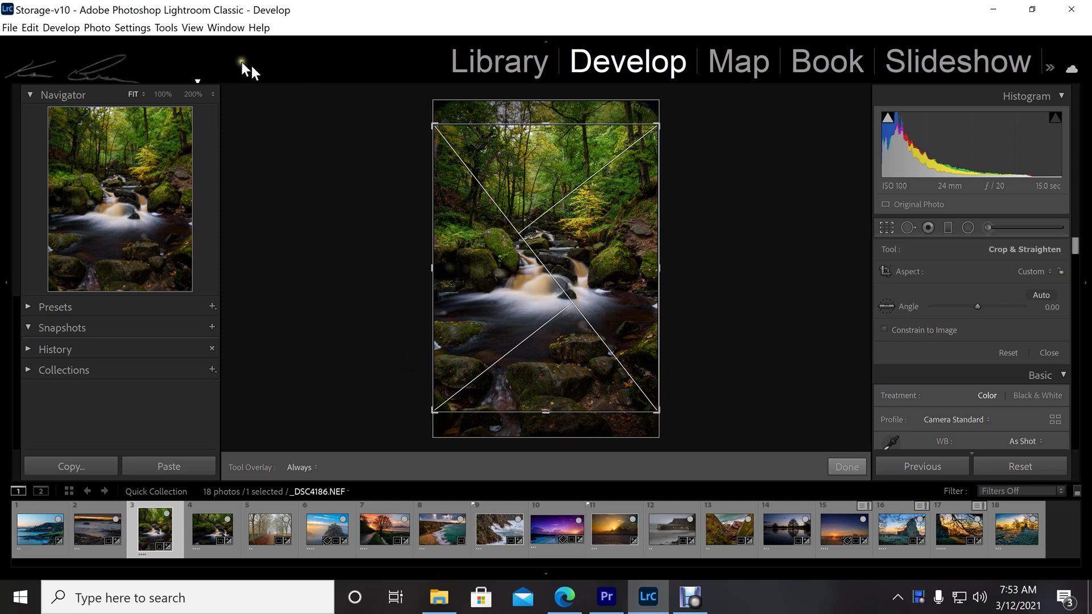
- Look up the Triangle option among the crop guide overlays for the woodland stream photo _DSC4186.NEF
left_click(171, 28)
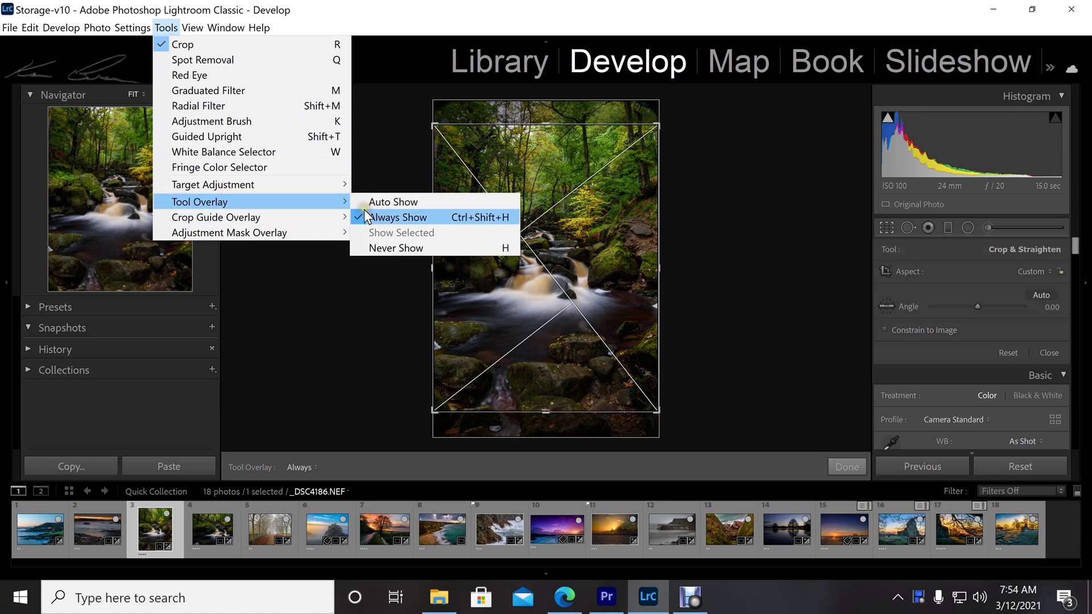
mouse_move(347, 222)
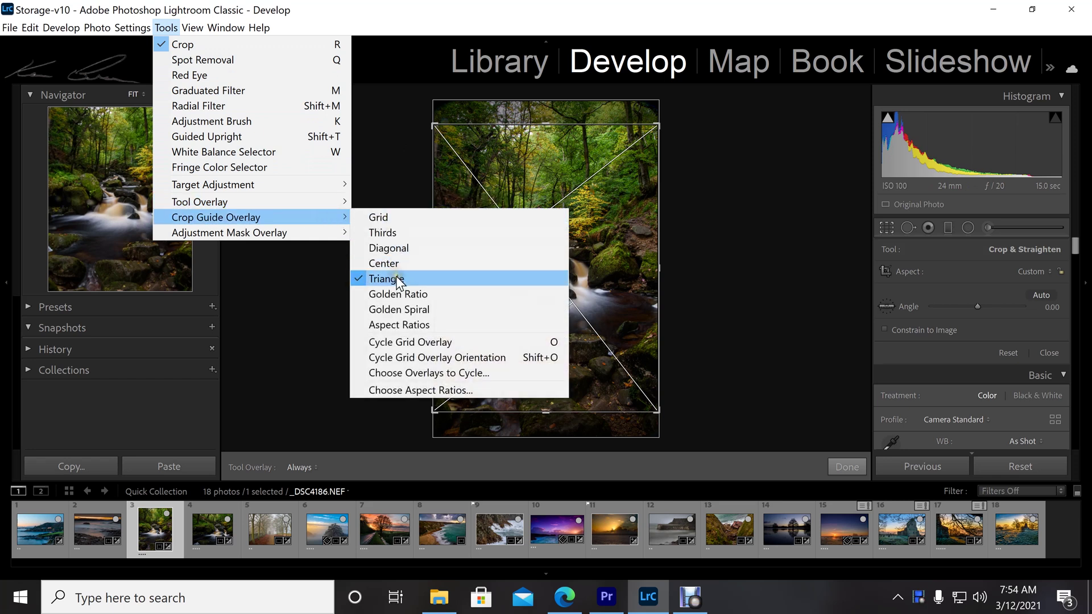
left_click(321, 316)
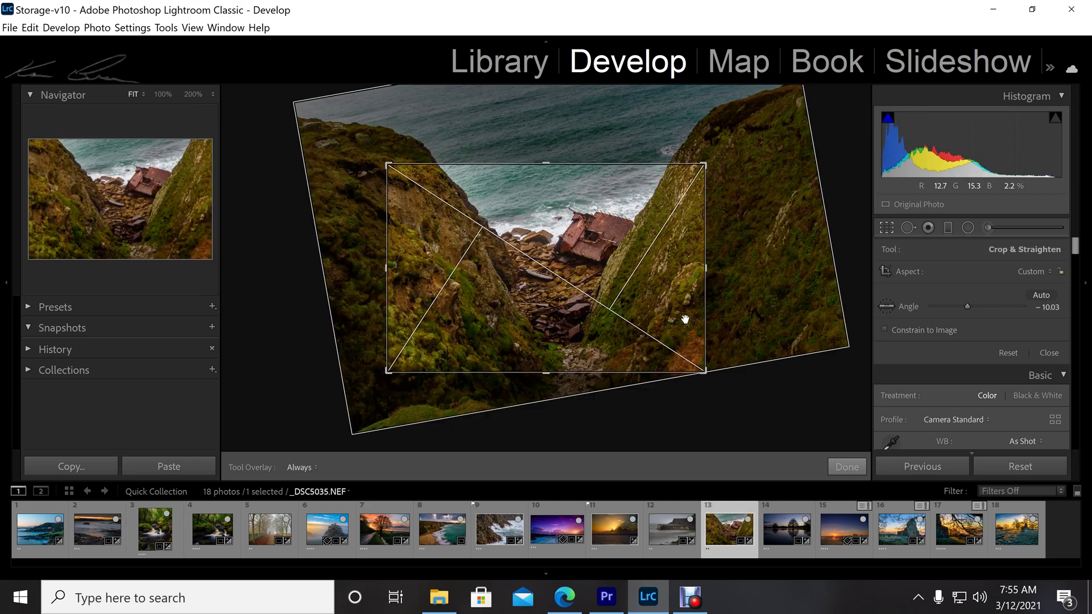
- Flip the triangle overlay's orientation on the shipwreck cove photo _DSC5035.NEF and apply the crop
key("shift+o")
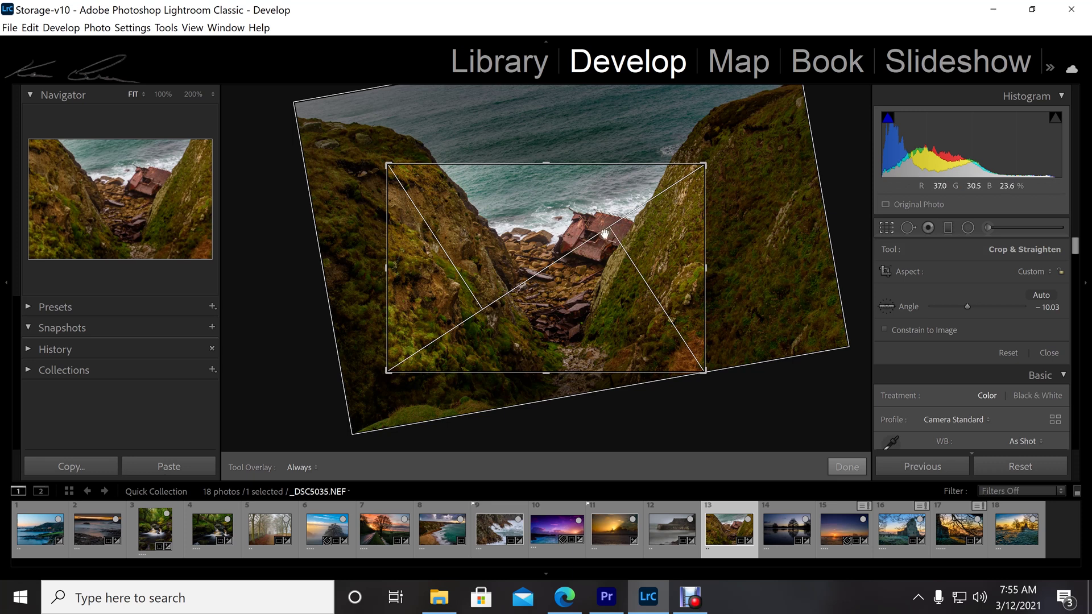
left_click(844, 468)
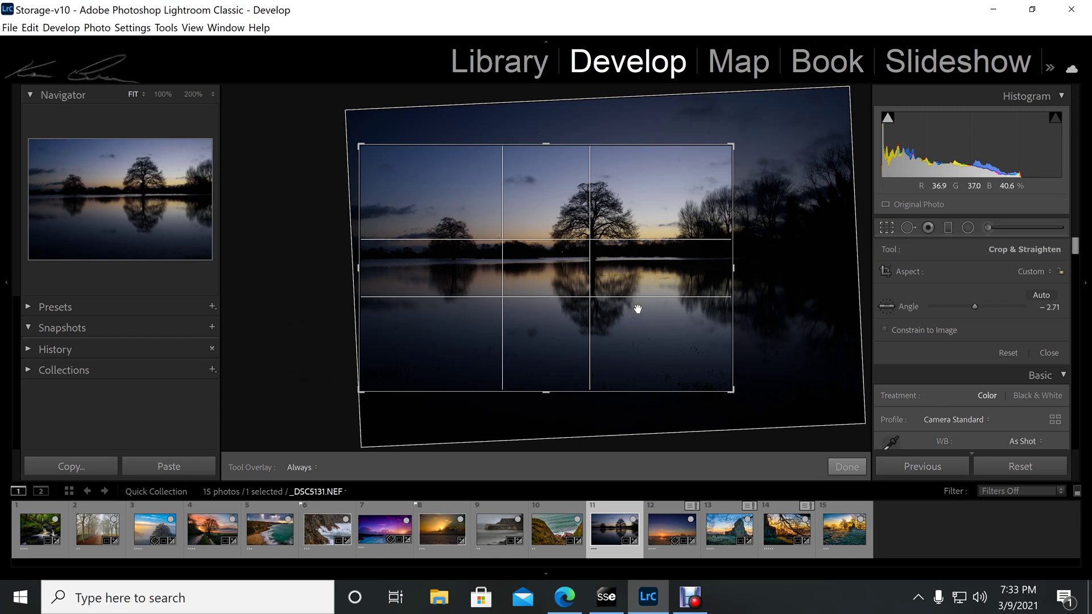
- Switch the lake photo's crop overlay to the golden spiral and cycle its orientations until it curls around the lower-right area
key("o")
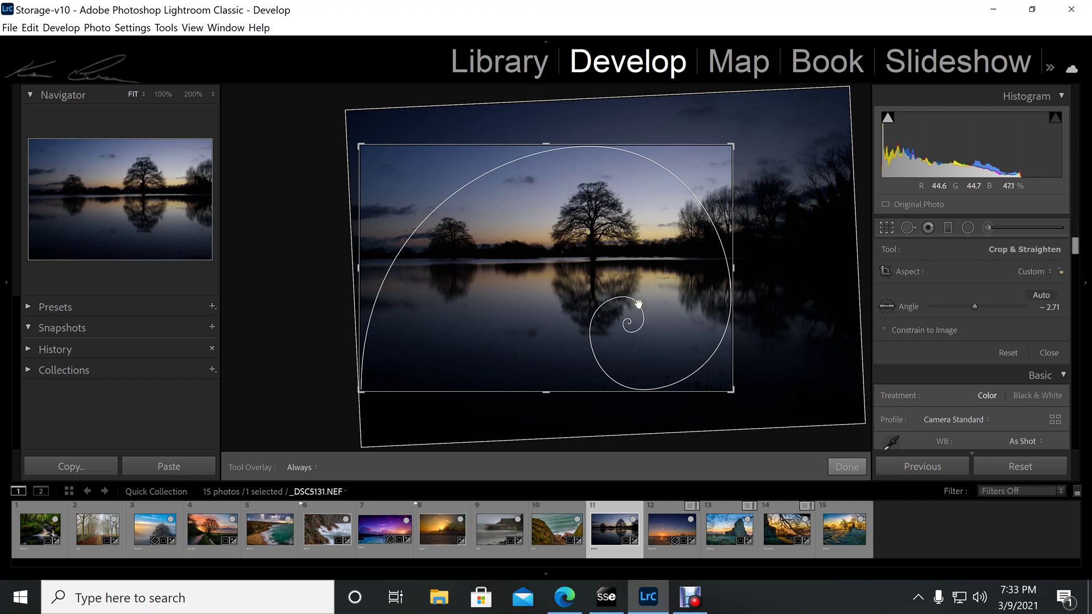
key("shift+o")
key("shift+o")
key("shift+o")
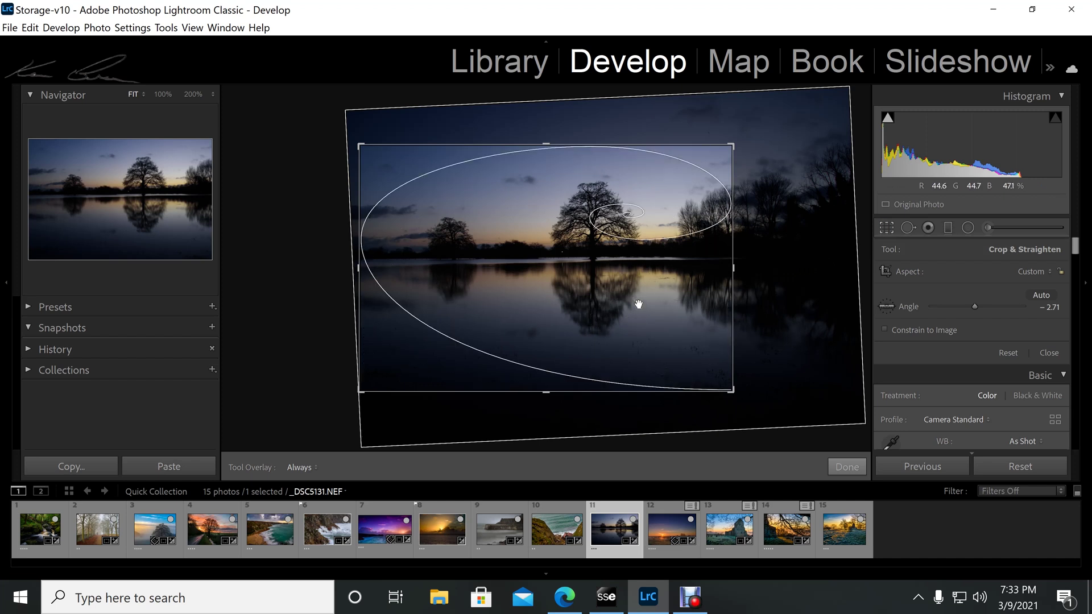
key("shift+o")
key("shift+o")
key("shift+o")
key("shift+o")
key("shift+o")
key("shift+o")
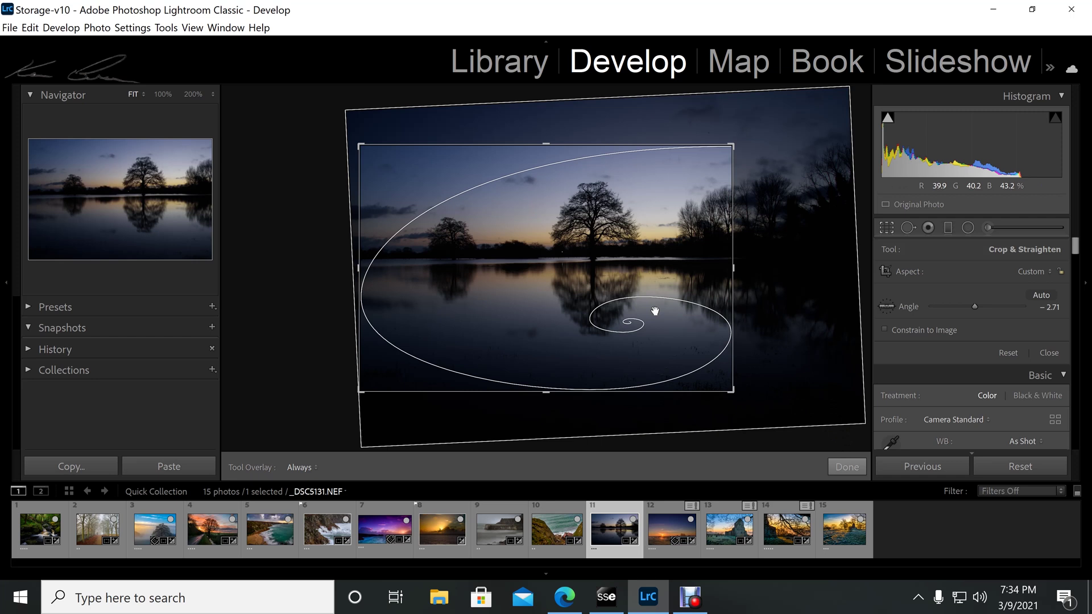
- Enlarge and adjust the crop of the shipwreck cove photo _DSC5035.NEF so its slopes follow the diagonal guides, and apply it
left_click(555, 524)
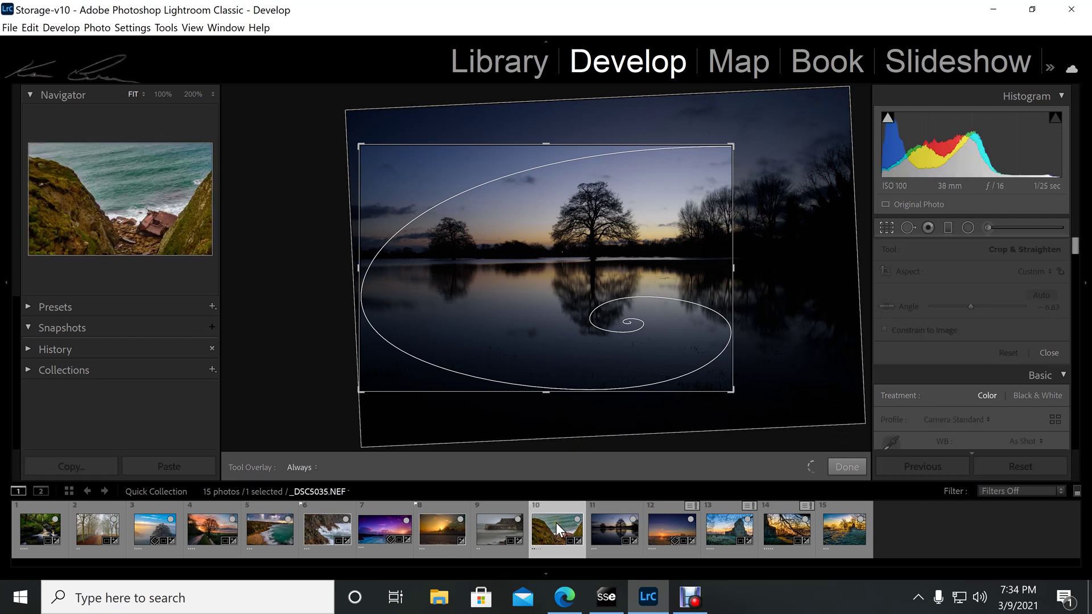
key("o")
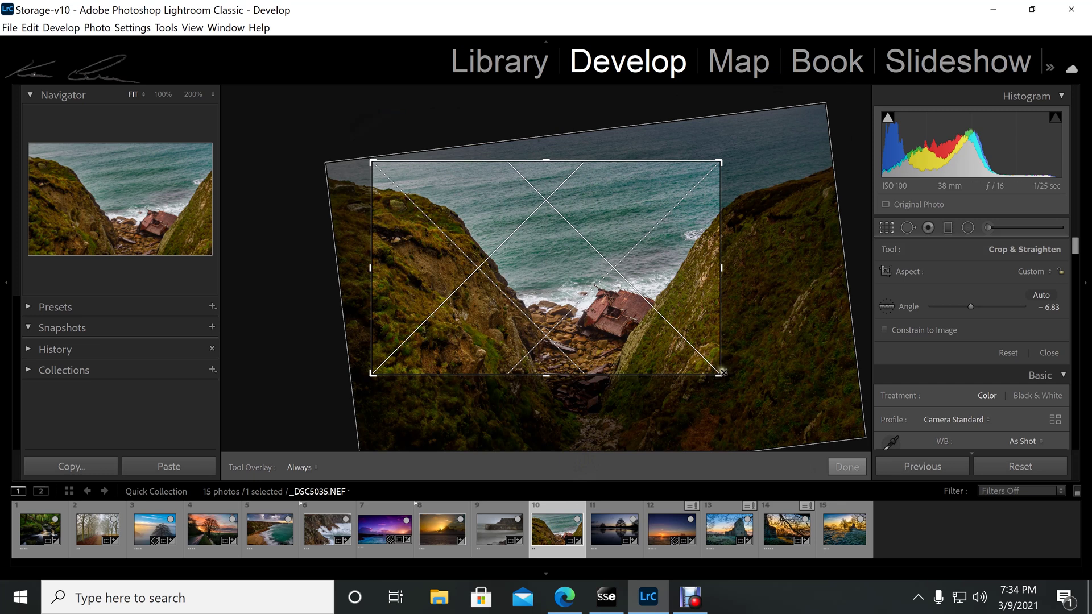
key("Return")
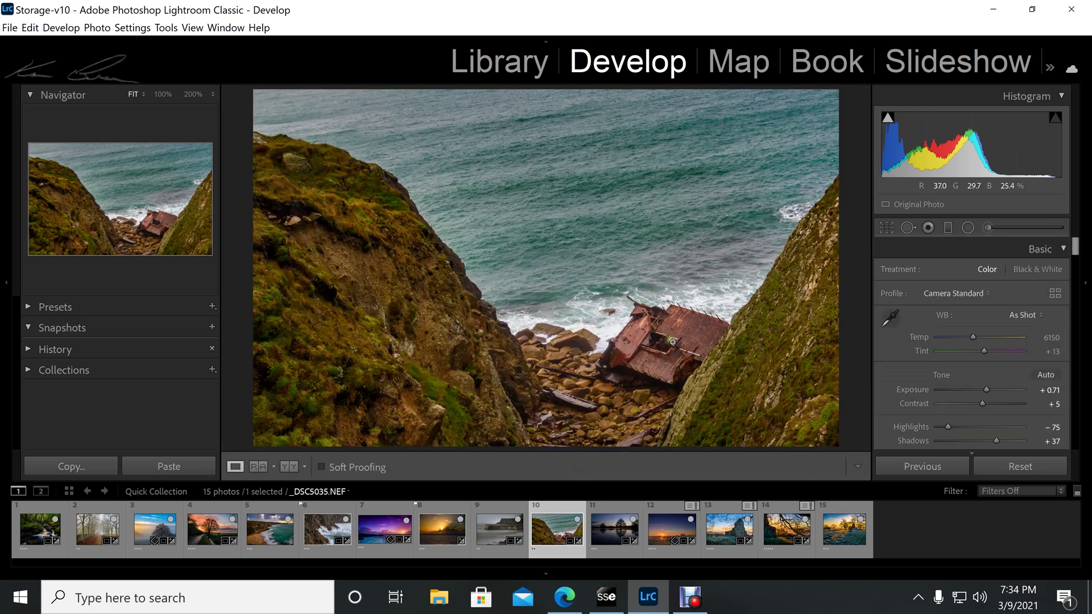
left_click(886, 227)
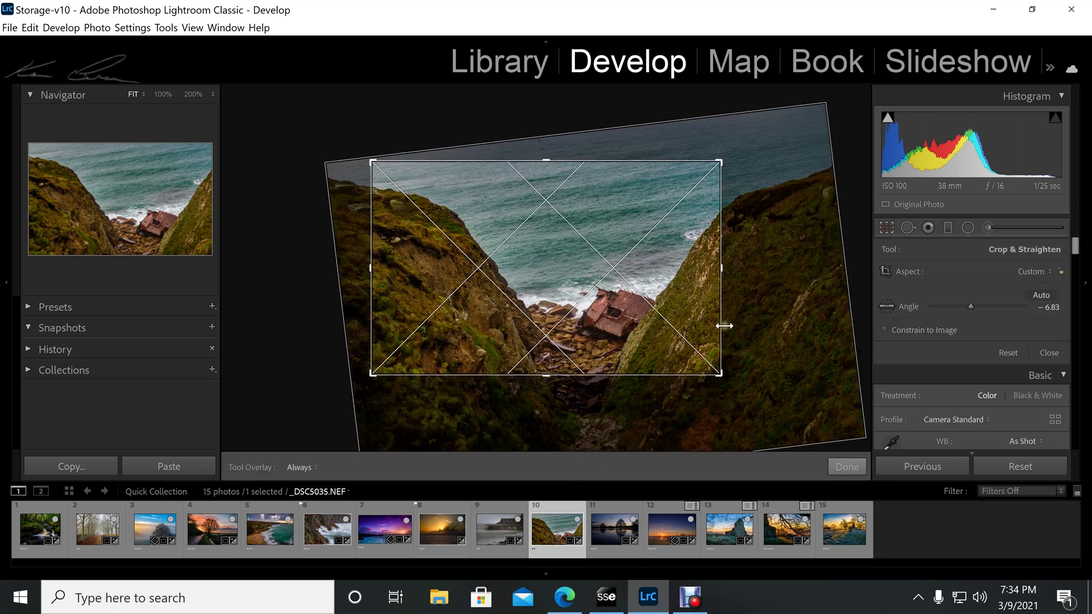
left_click_drag(720, 375, 755, 397)
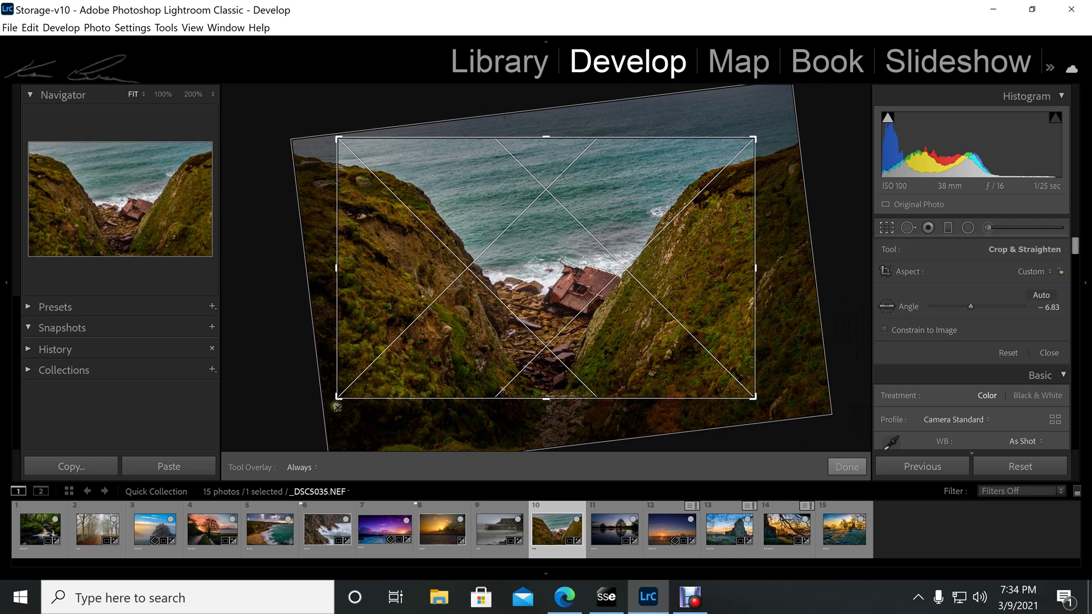
left_click_drag(337, 397, 346, 394)
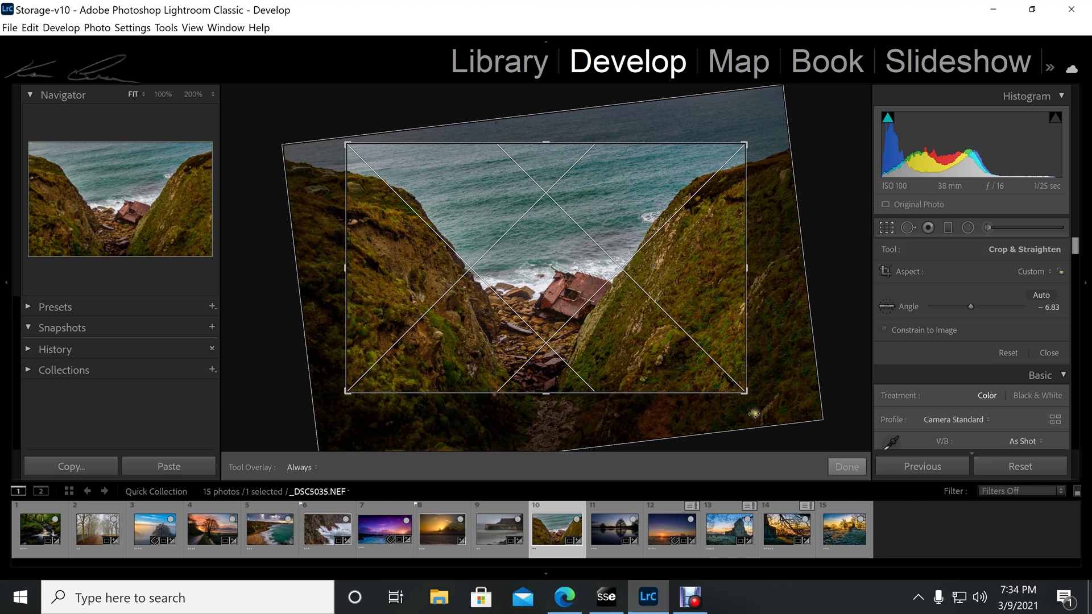
left_click(841, 468)
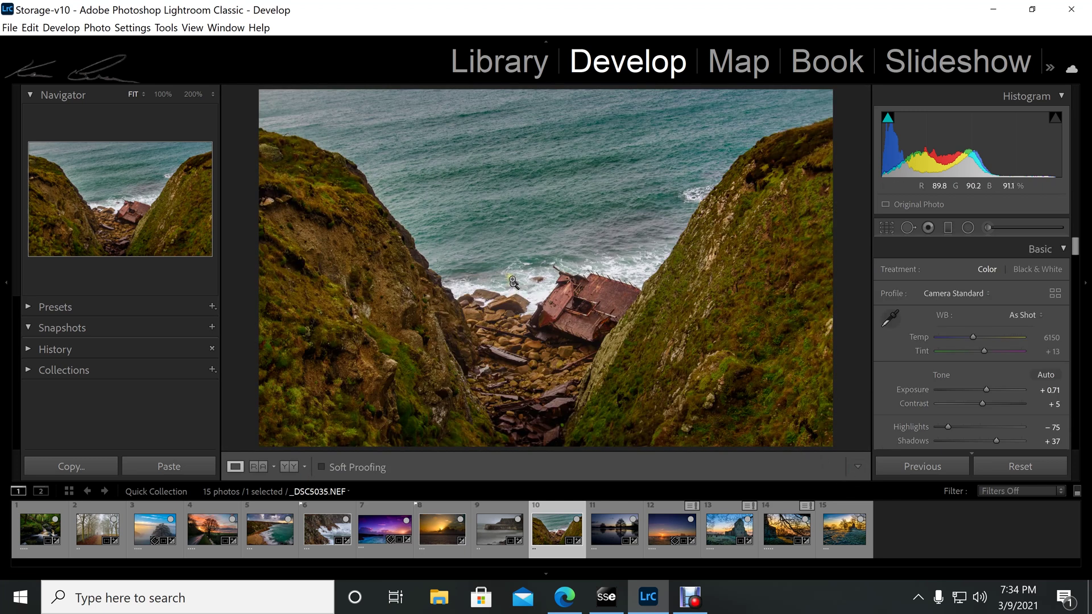